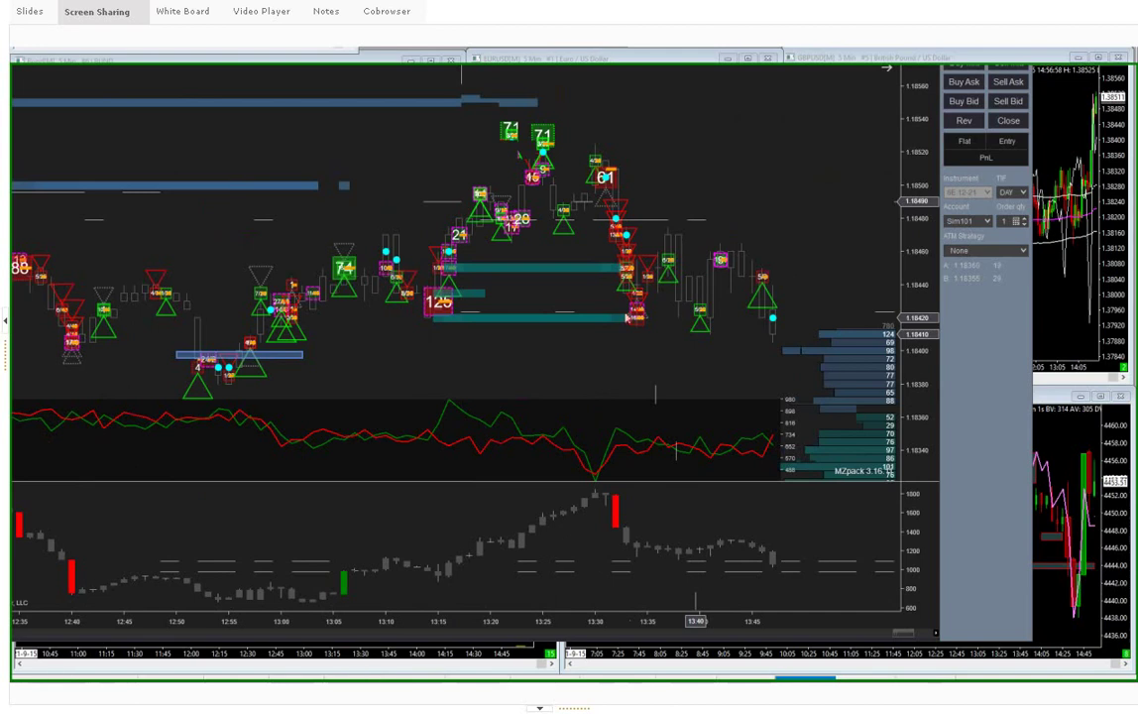
Review the one-minute order-flow chart with its volume bubbles and delta panels from about 12:35 to 14:40.
scroll(627, 317, "down", 5)
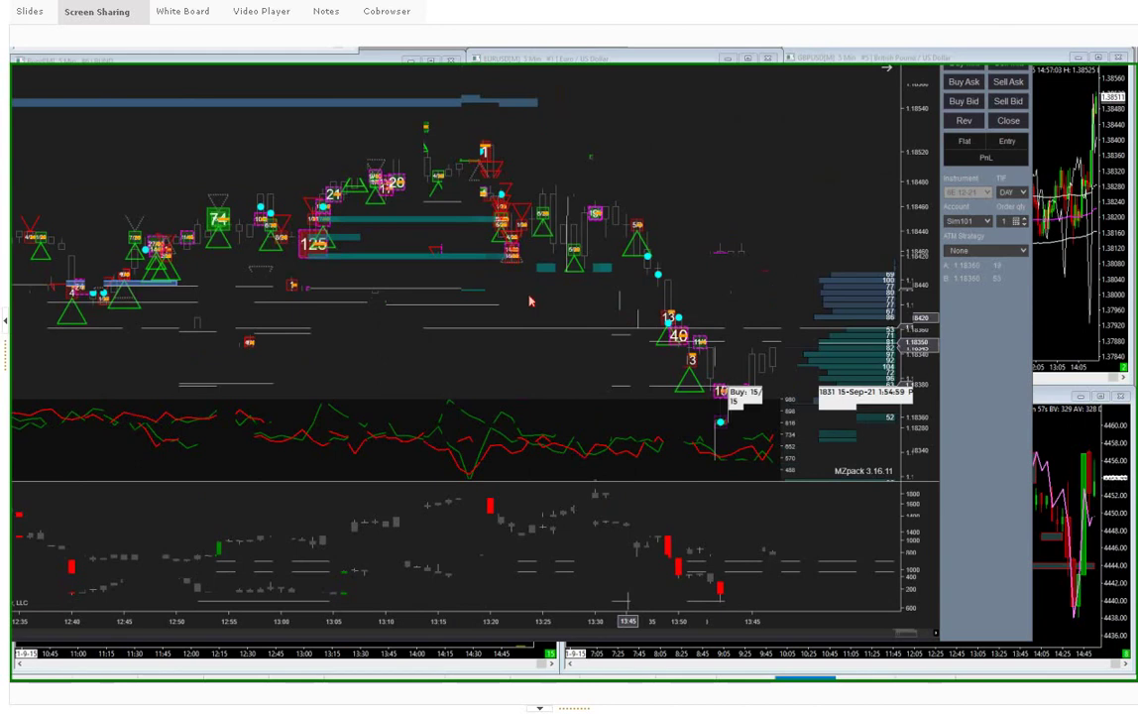
scroll(529, 301, "down", 3)
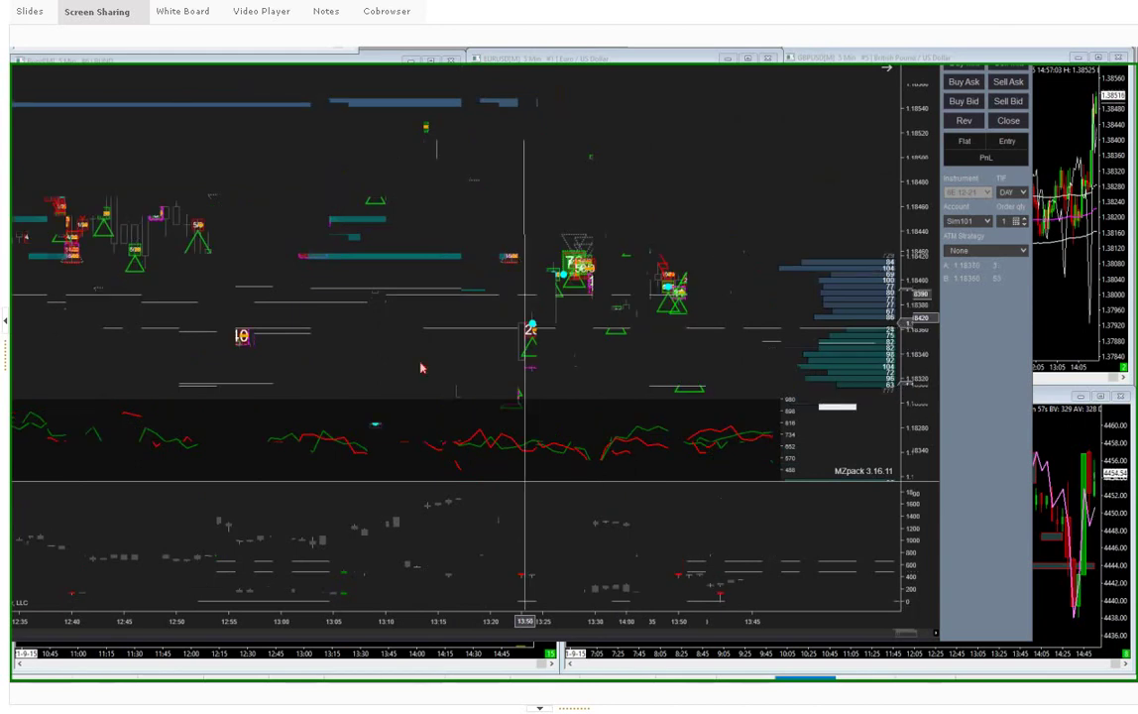
scroll(421, 368, "down", 5)
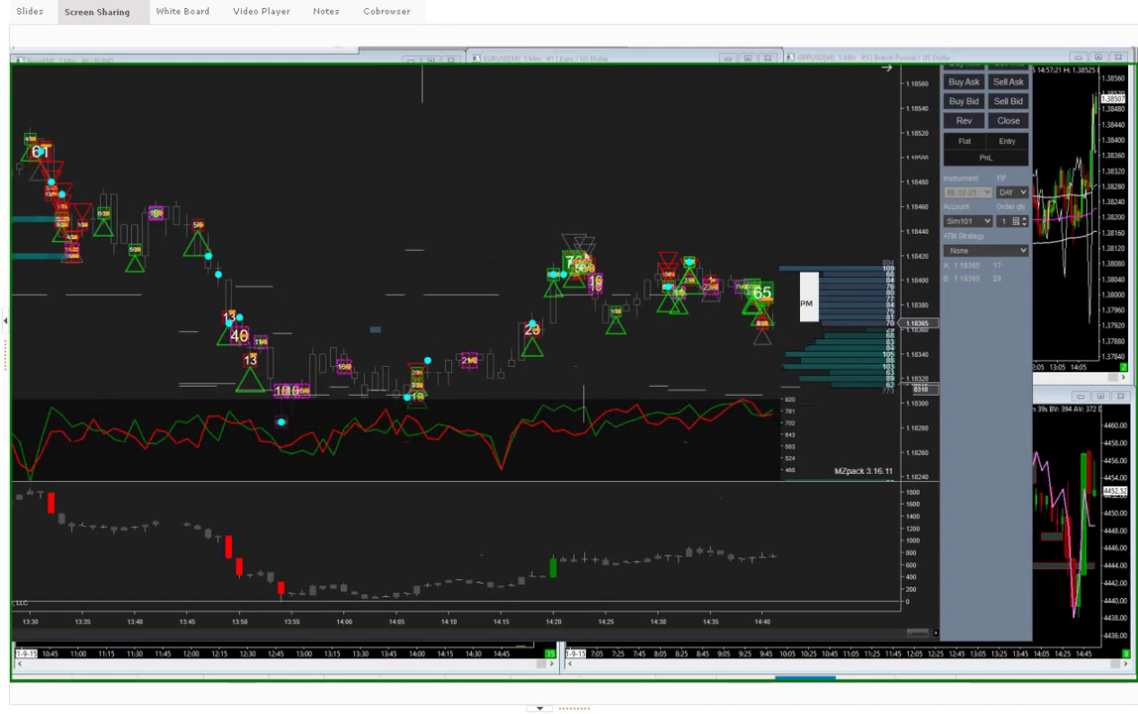
mouse_move(585, 259)
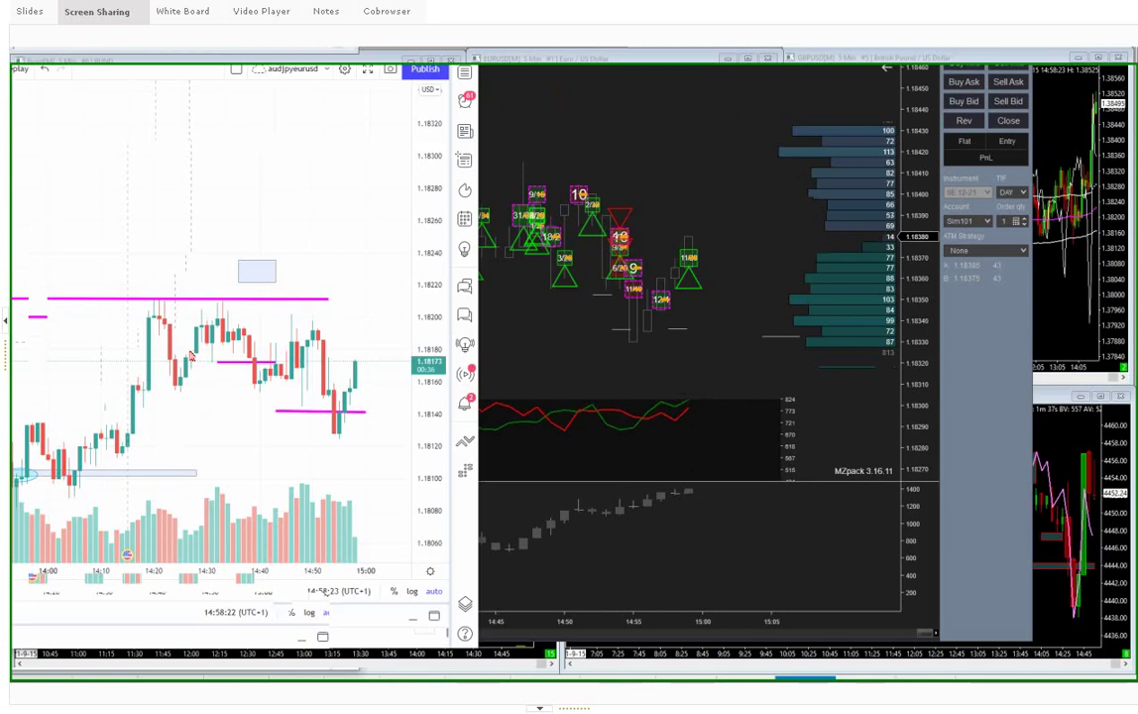
Draw a horizontal line from the 13:57 high across to 14:59 at about 1.18135 on the EUR/USD price chart.
scroll(191, 357, "up", 2)
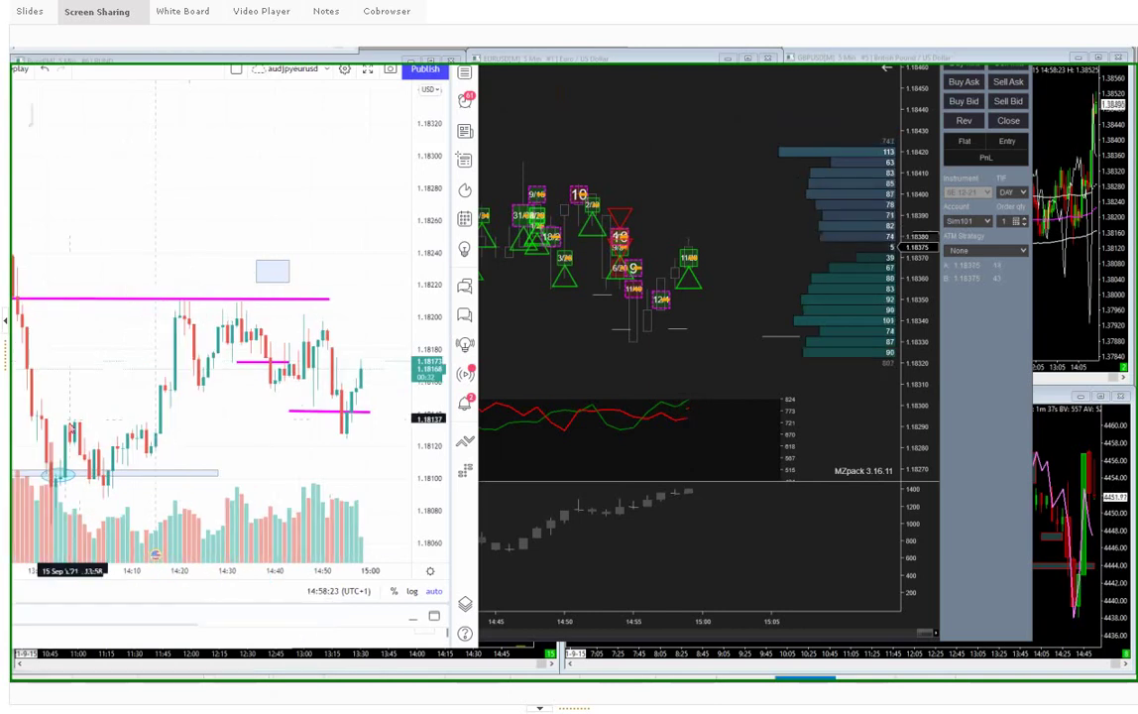
left_click_drag(71, 427, 377, 430)
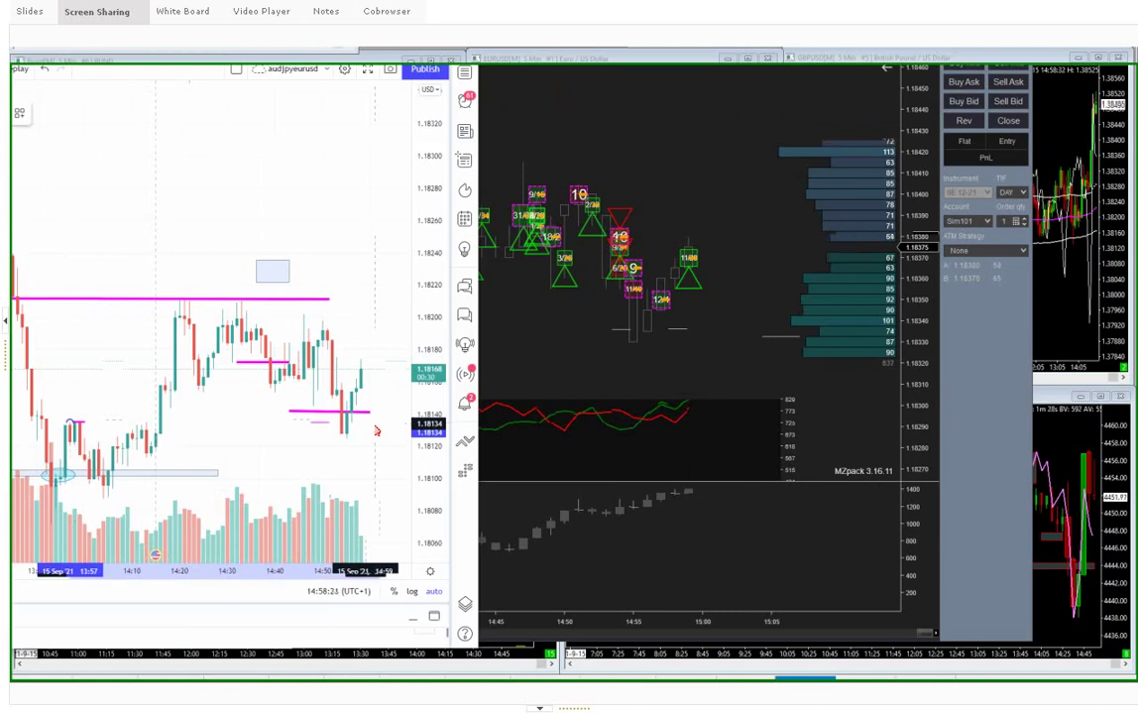
left_click(376, 429)
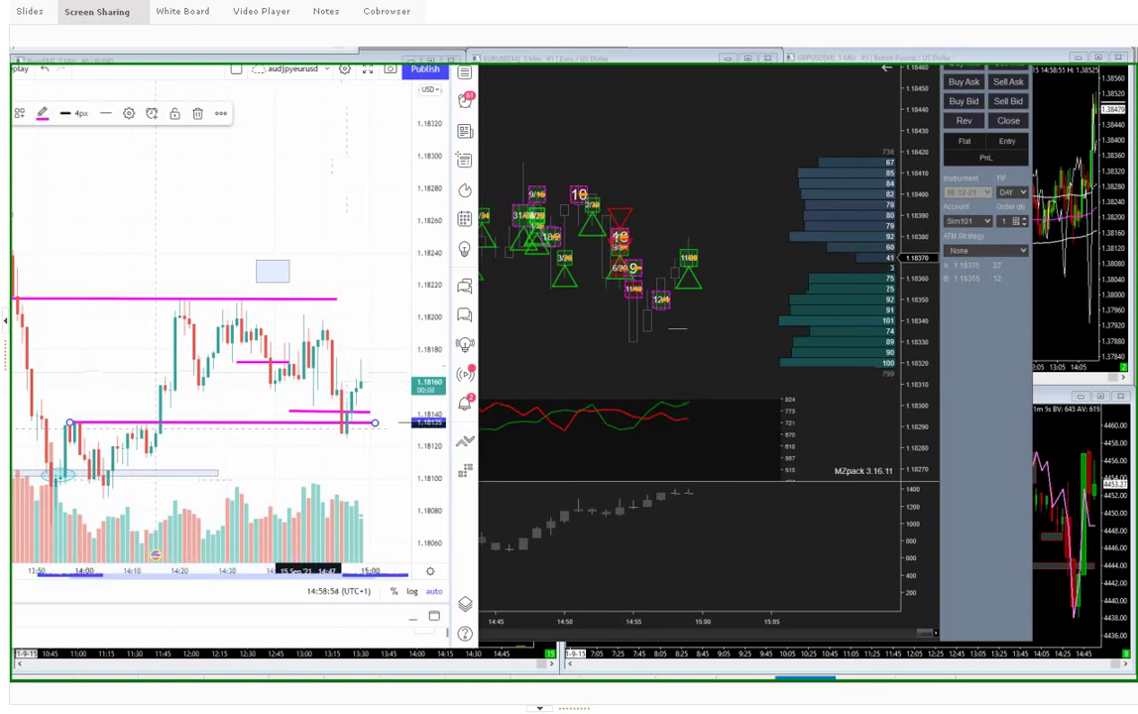
Mark the low at about 14:54 with a small rectangle and stack up arrows directly beneath it.
left_click(340, 432)
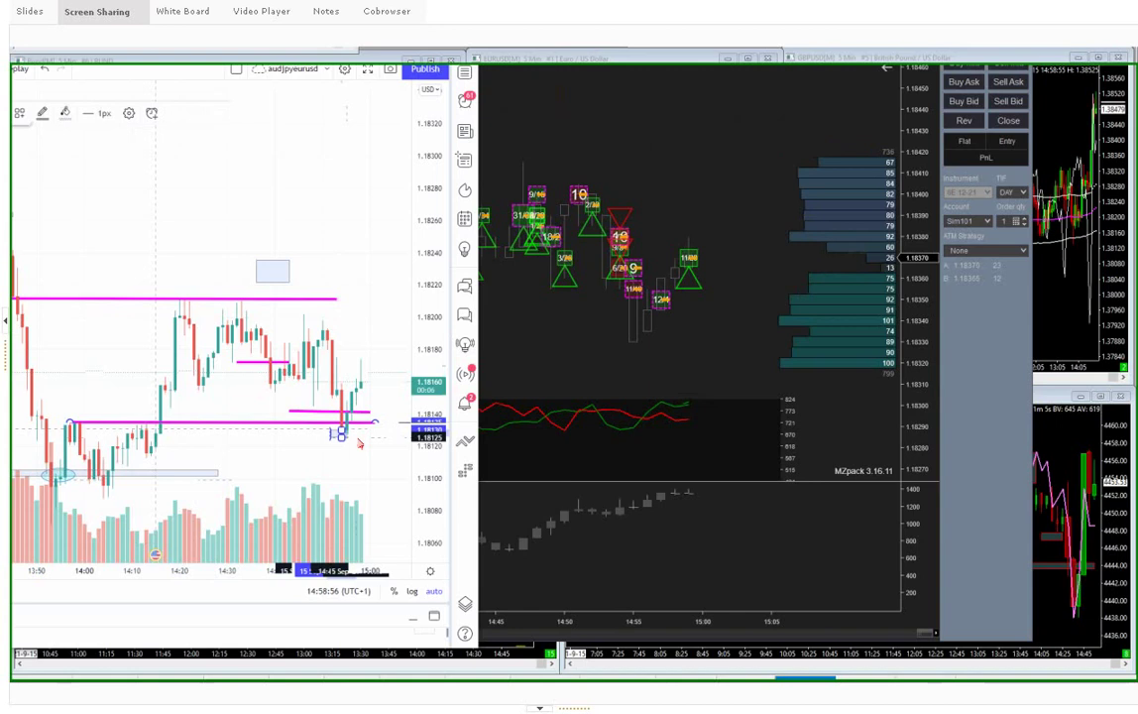
left_click(335, 465)
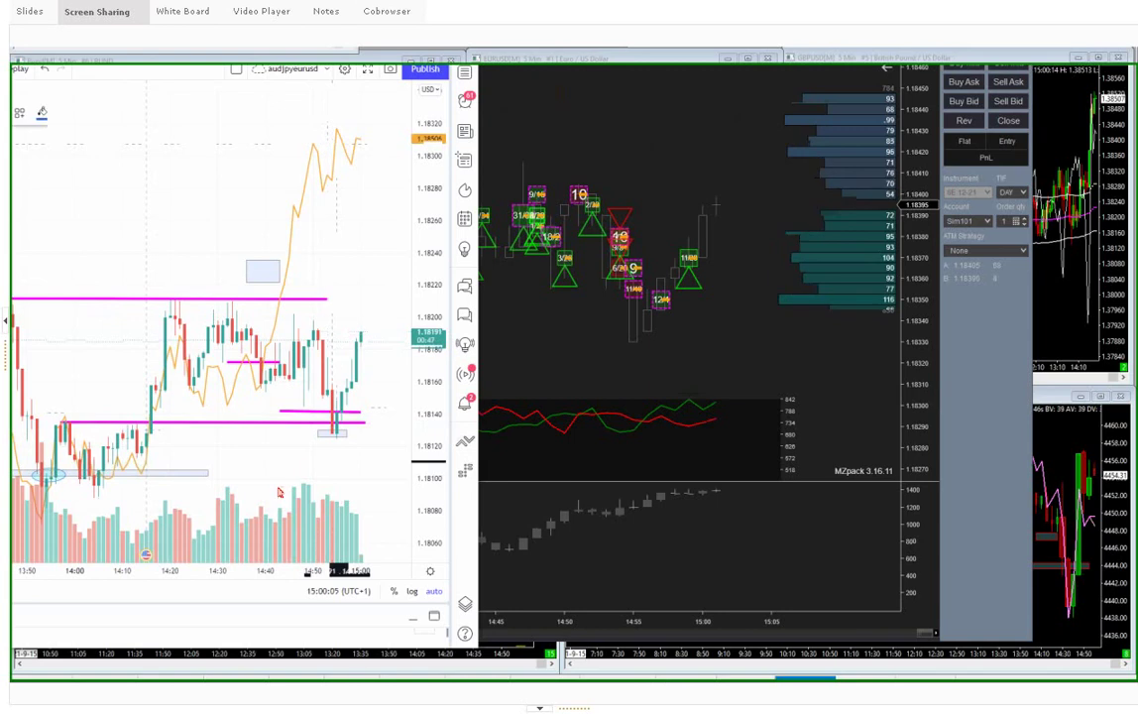
left_click(332, 456)
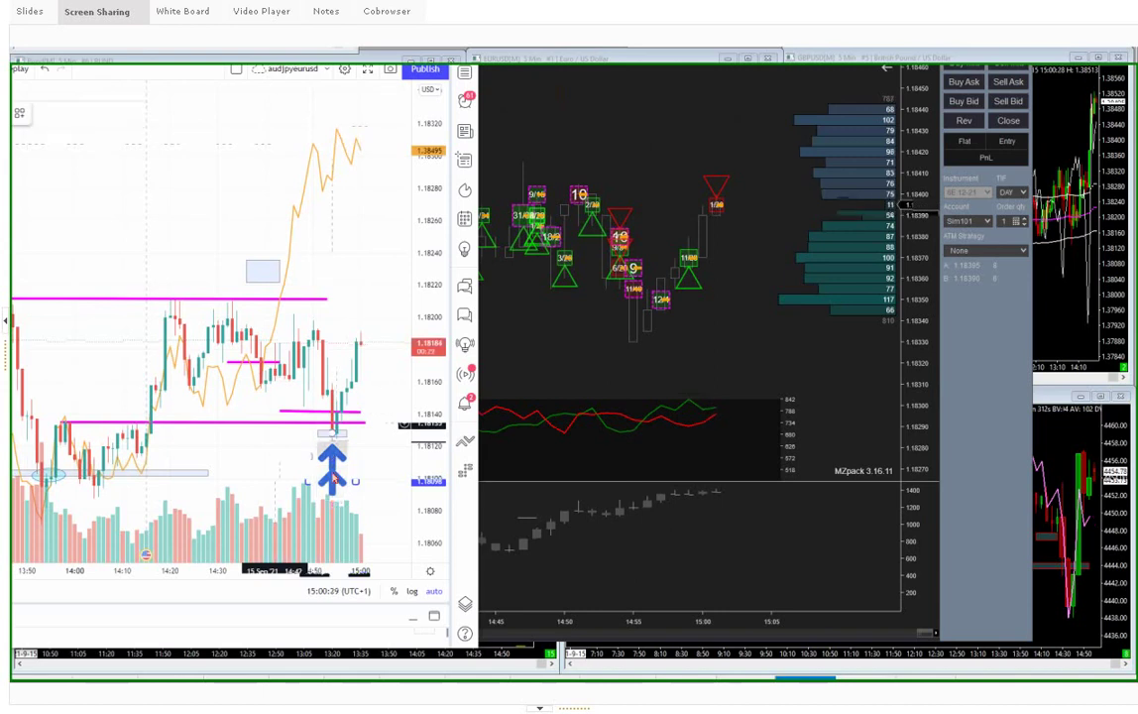
left_click(334, 480)
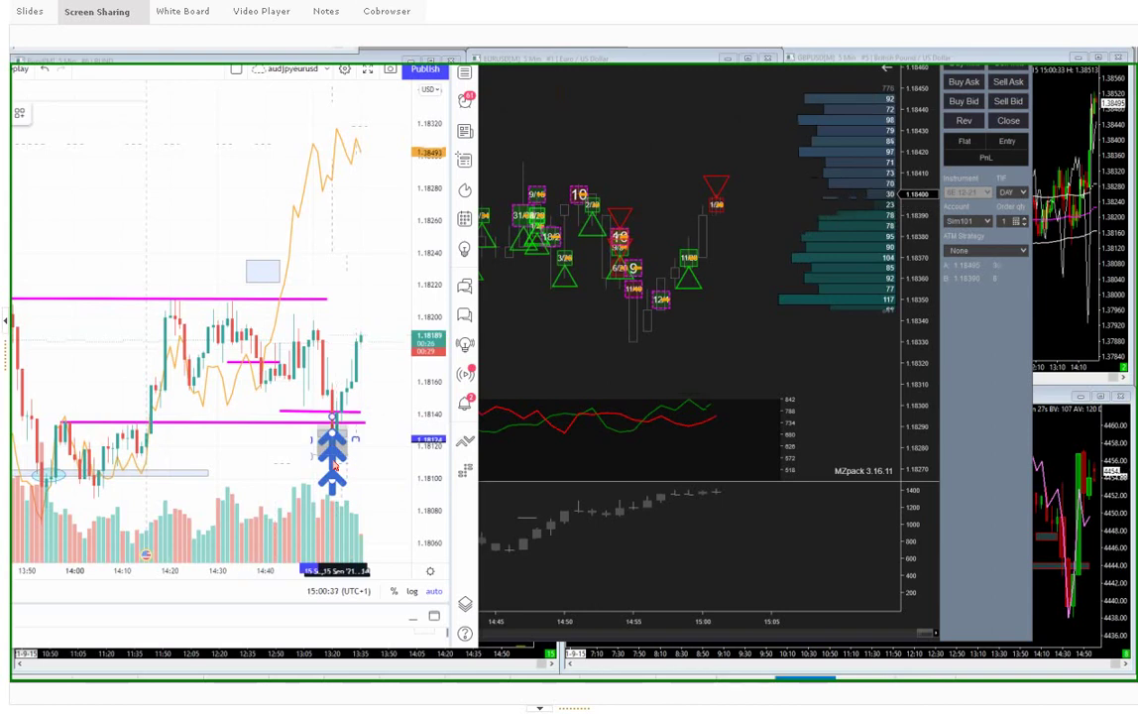
left_click(357, 457)
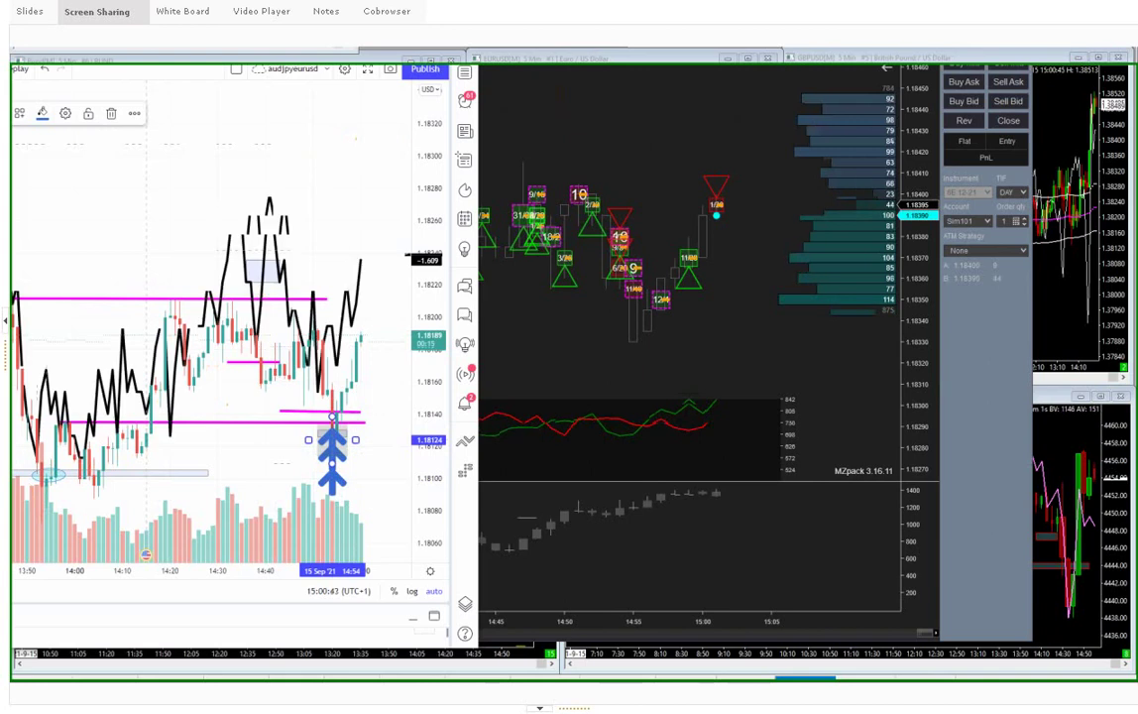
Draw a rising trend line from the comparison line's 12:57 low at 1.18030 to about 1.18131, and extend the stack of up arrows downward.
scroll(47, 256, "down", 3)
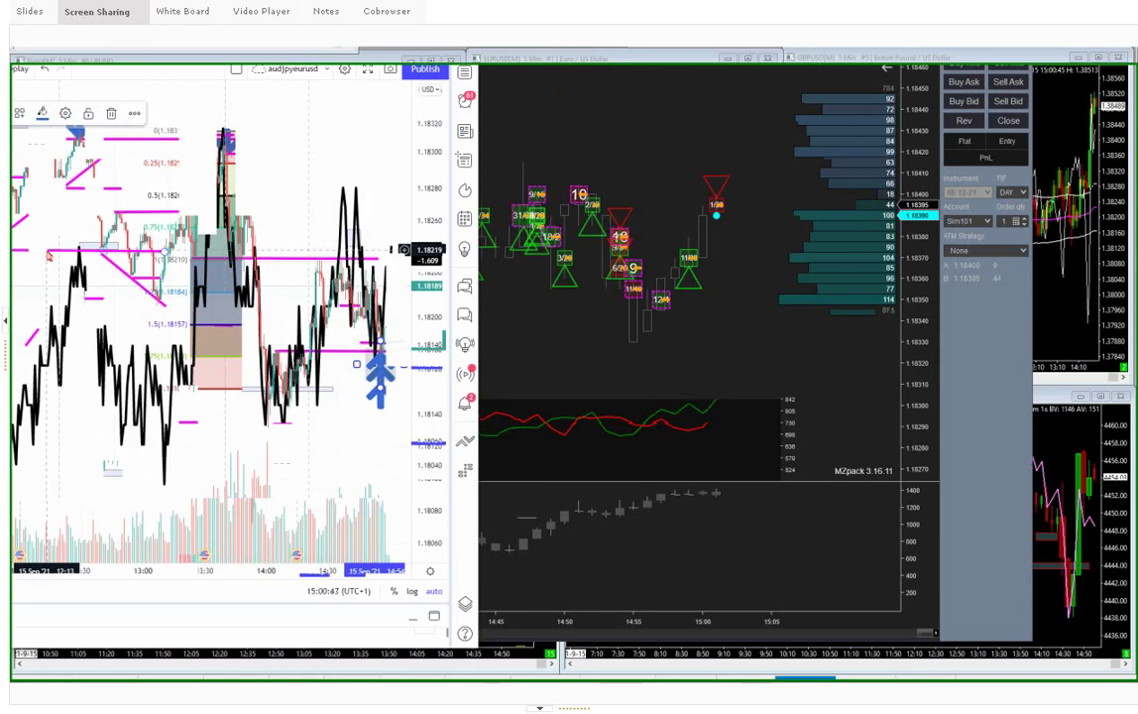
scroll(47, 256, "down", 1)
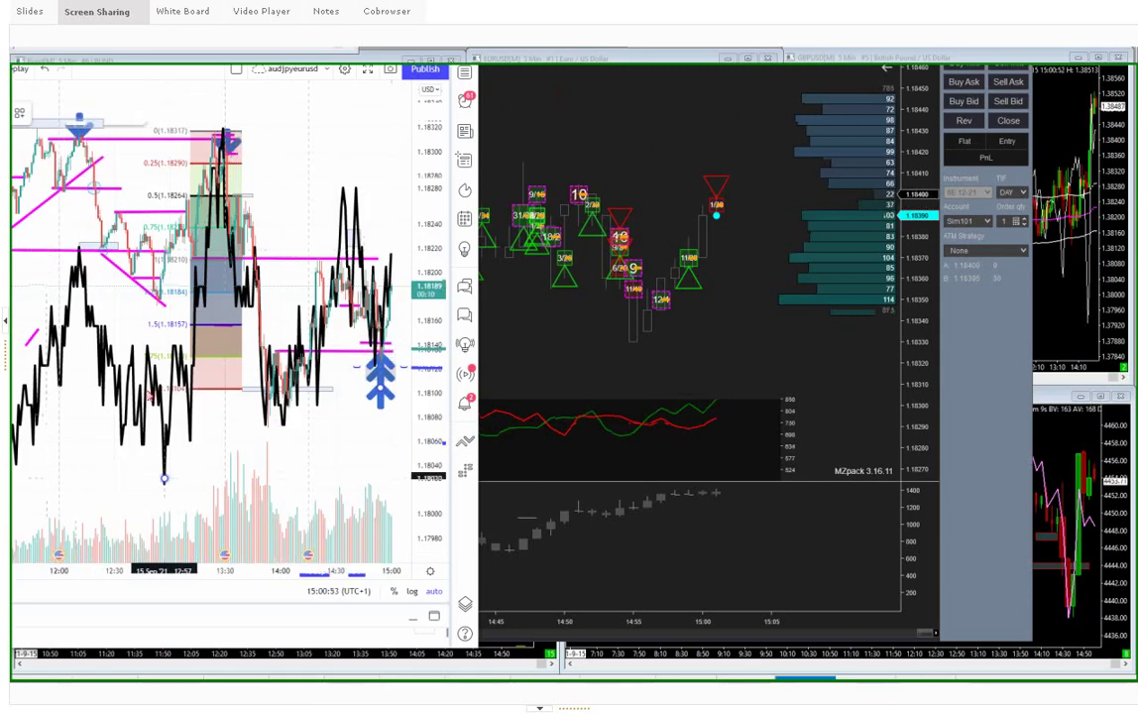
left_click(165, 478)
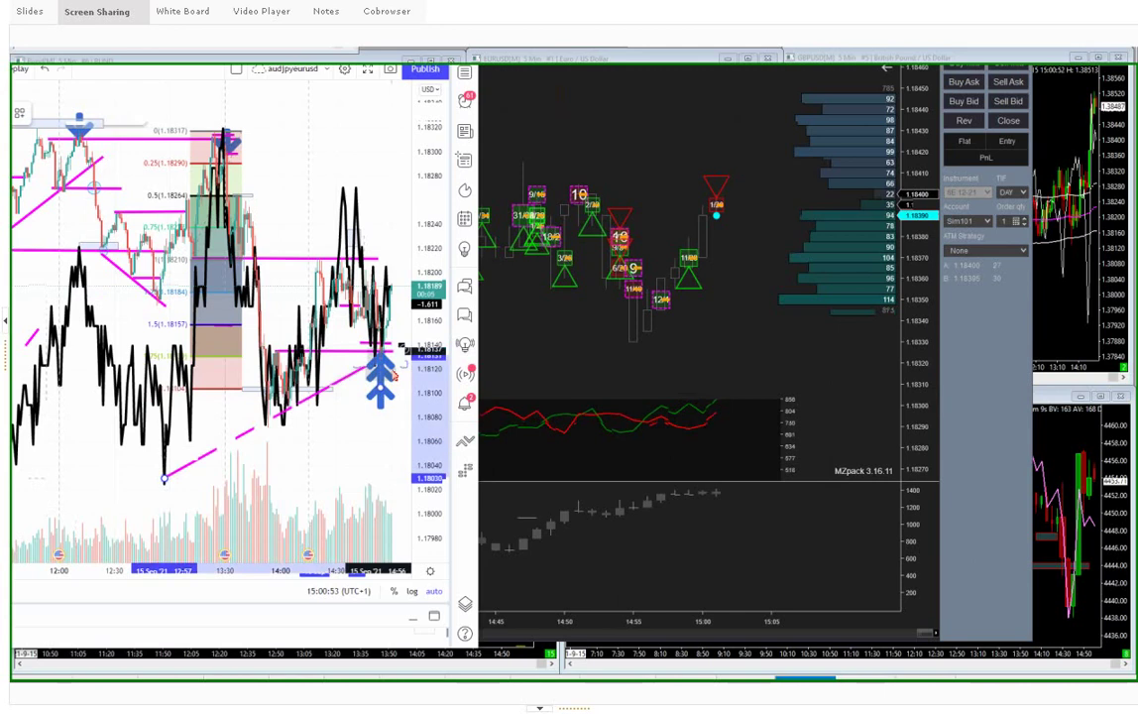
left_click(401, 348)
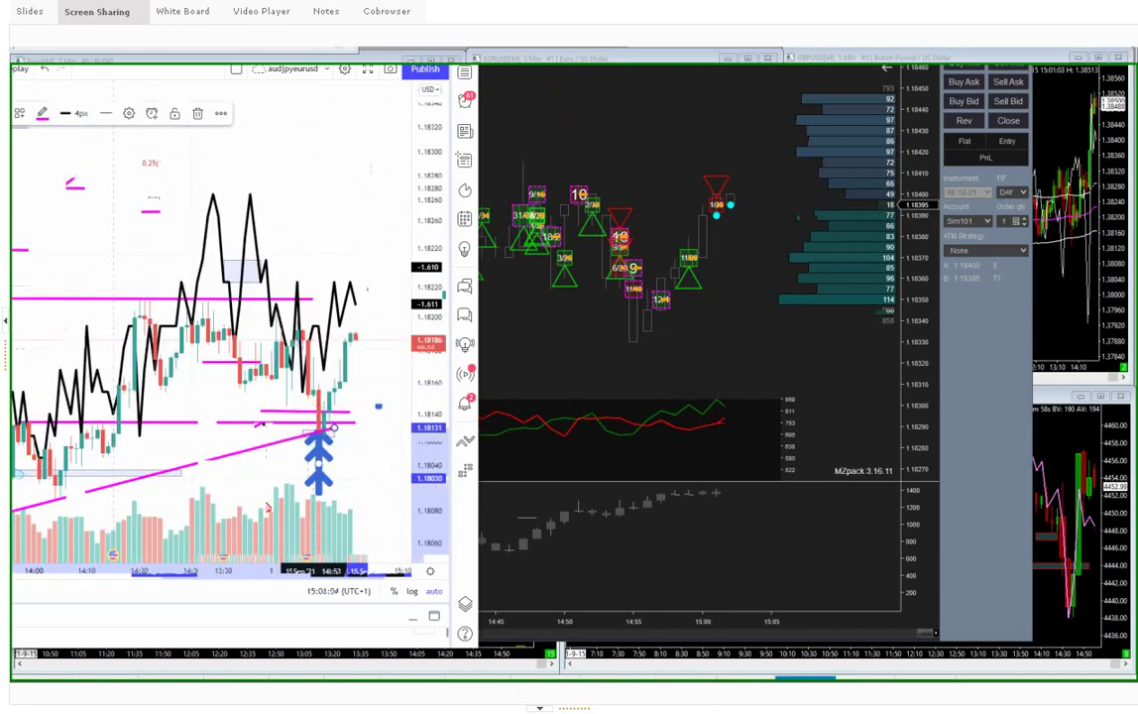
left_click(318, 506)
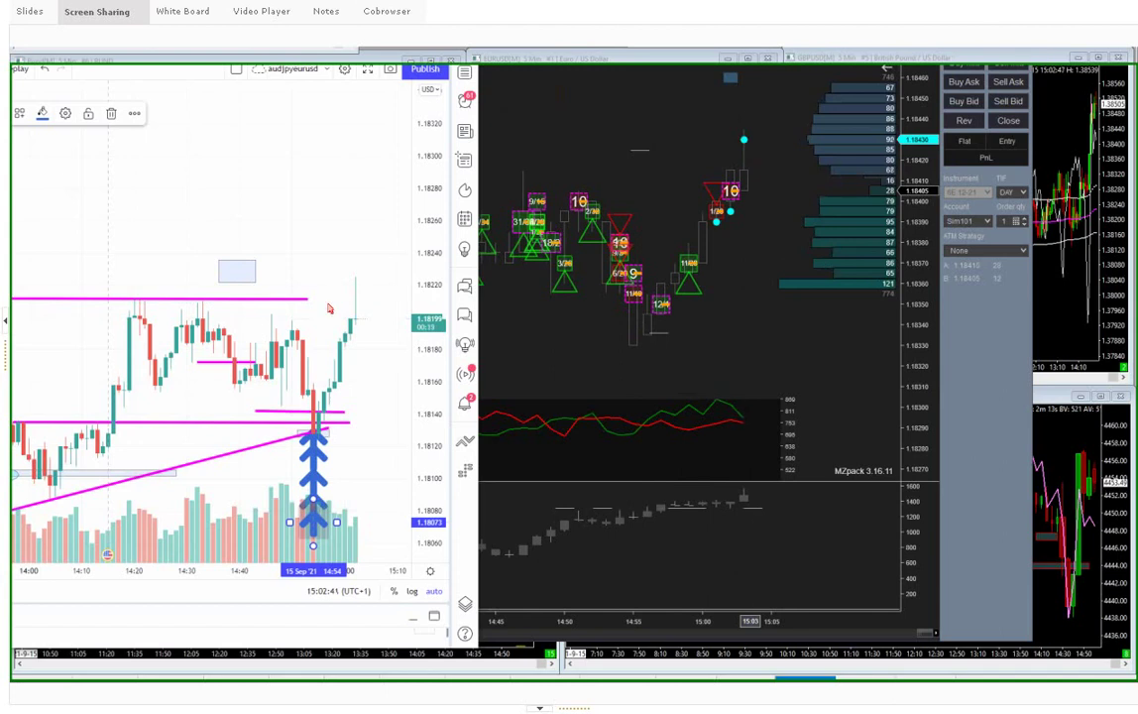
Extend the upper horizontal line to 15:02 at about 1.18211 and draw a rectangle between 1.18333 and 1.18317 ending at 15:08.
left_click_drag(307, 298, 356, 300)
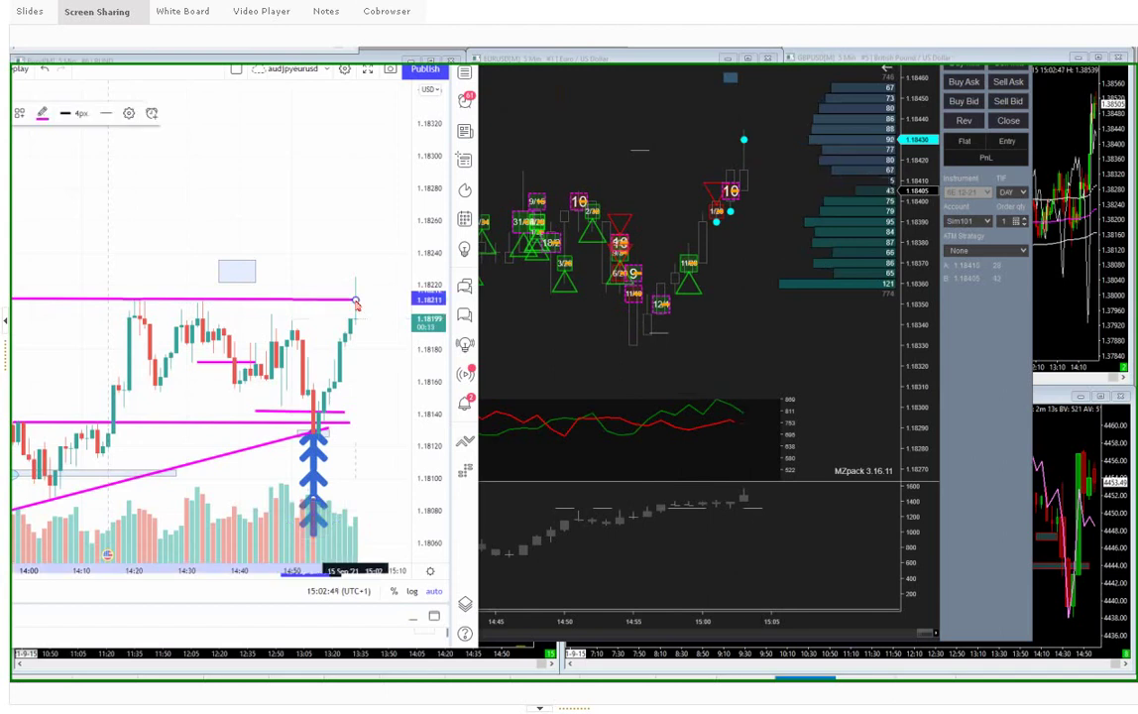
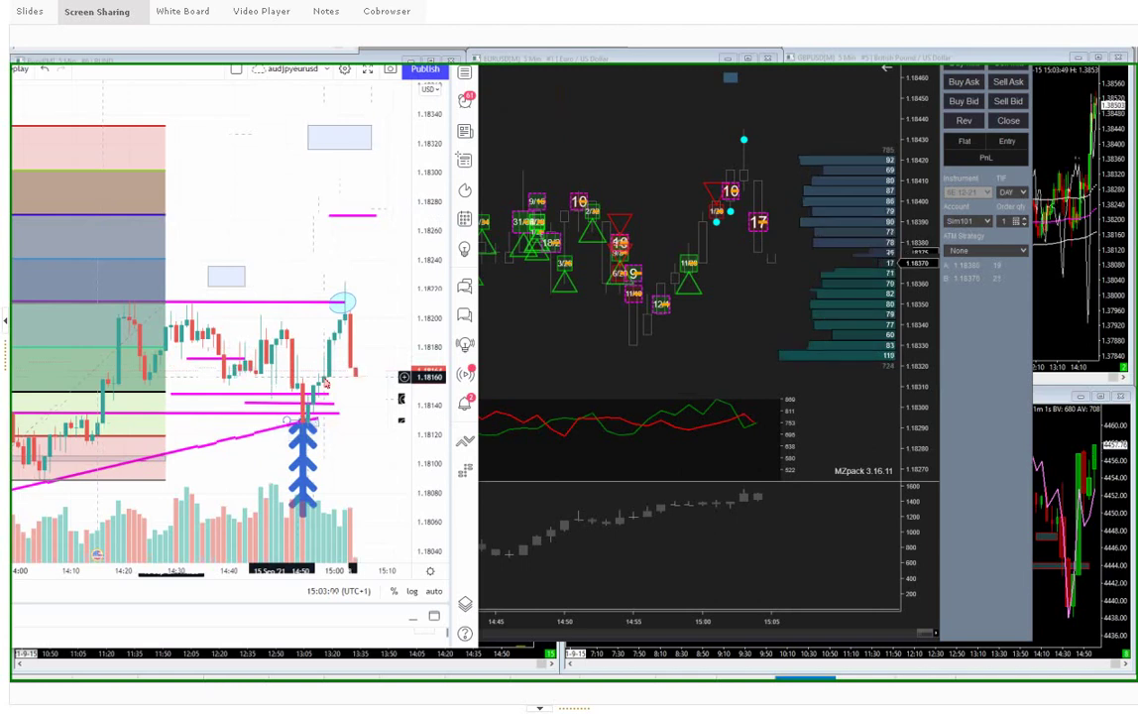
left_click(375, 148)
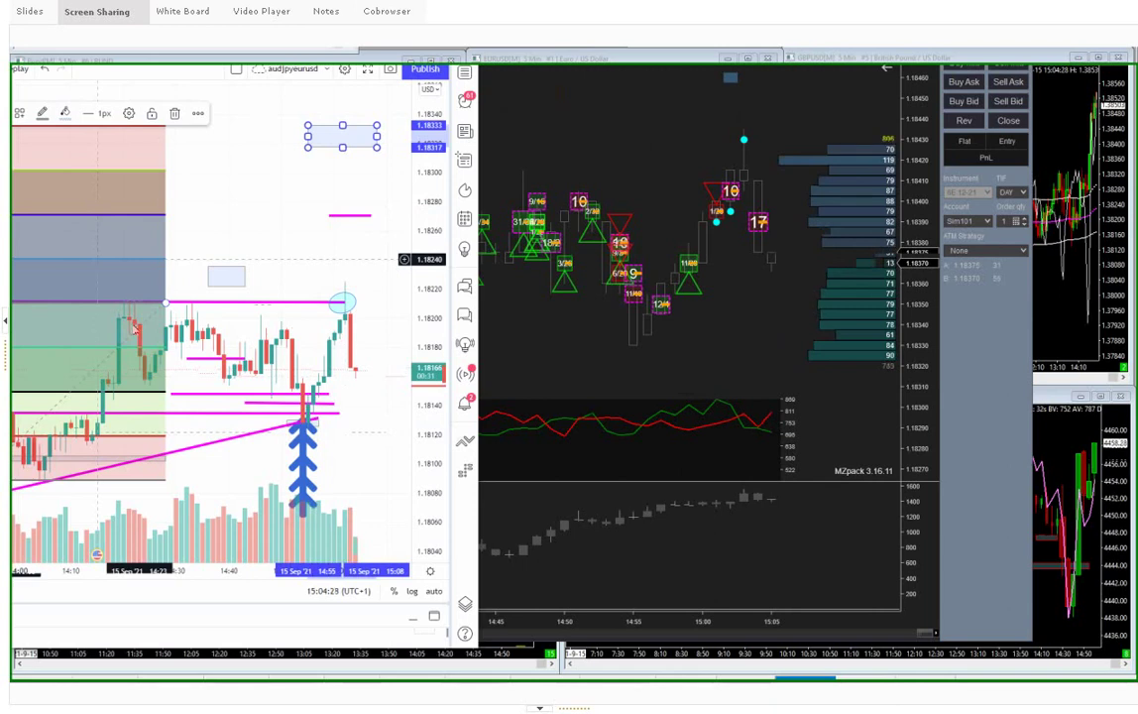
Remove the coloured Fibonacci retracement from the price chart.
left_click(84, 387)
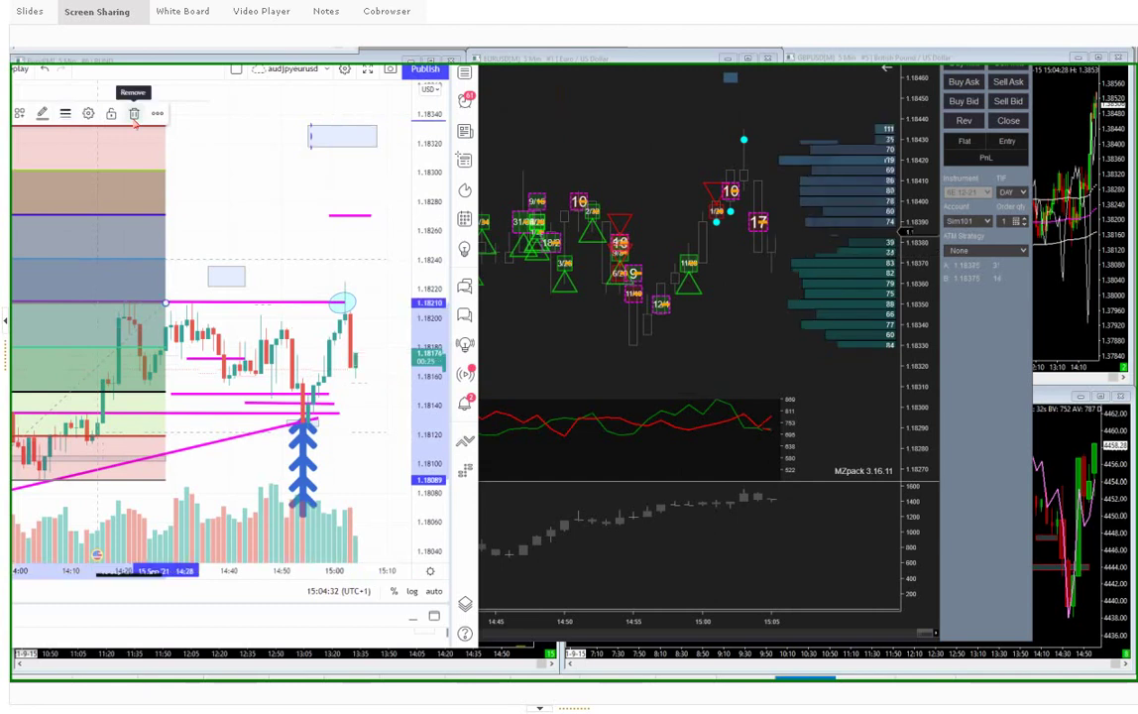
left_click(134, 117)
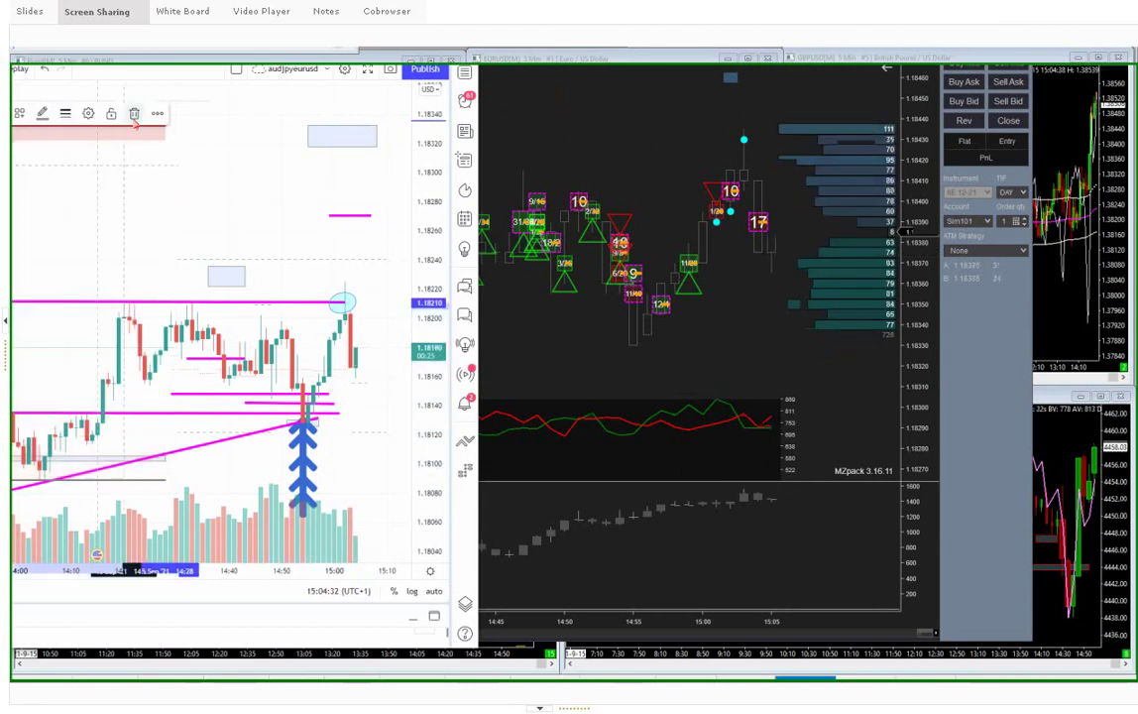
left_click(124, 172)
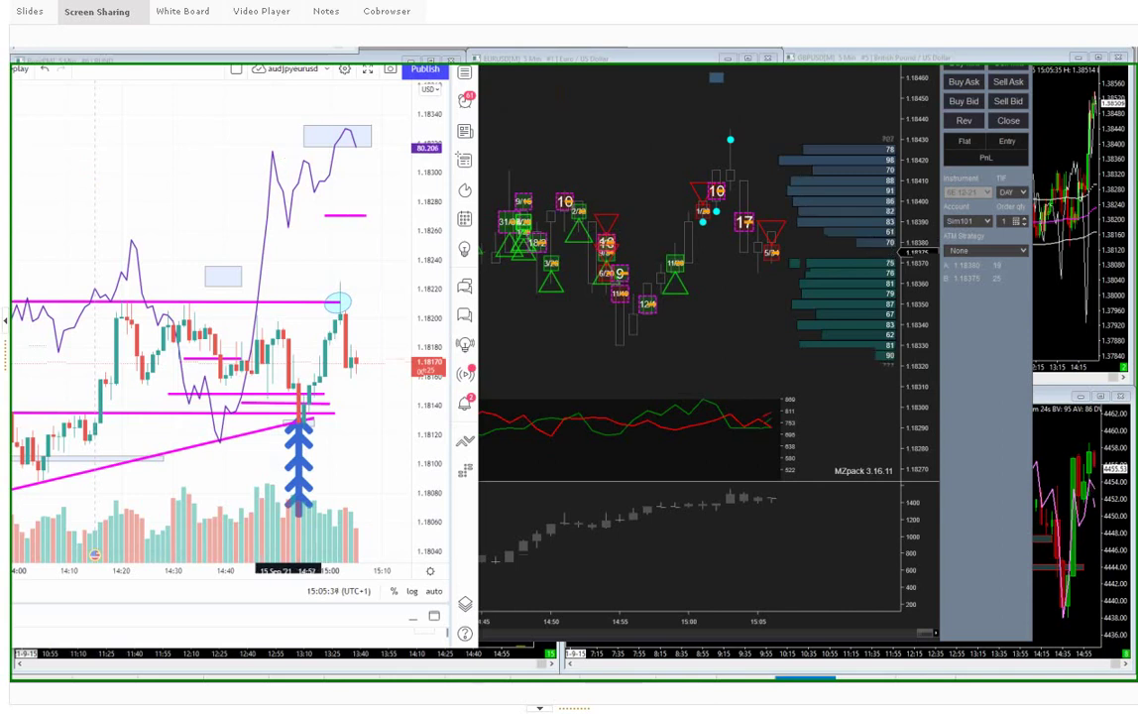
Draw a short horizontal line at about 1.18314 and lengthen it back to the comparison line's first peak.
left_click(307, 177)
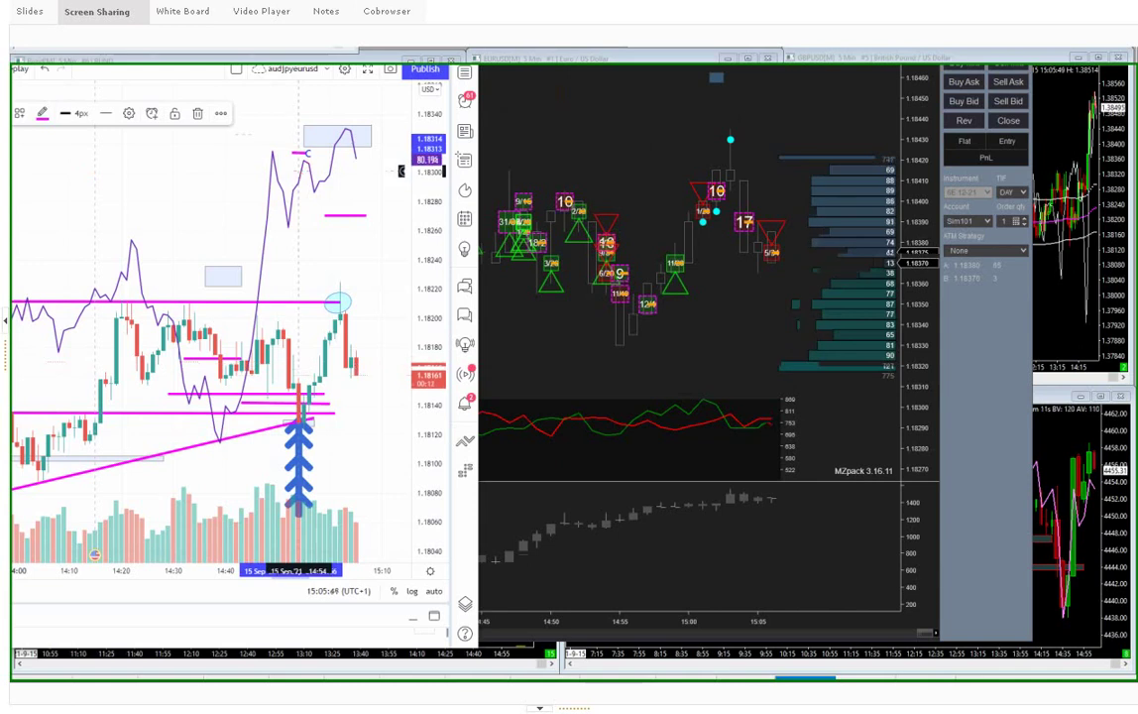
left_click_drag(293, 153, 273, 152)
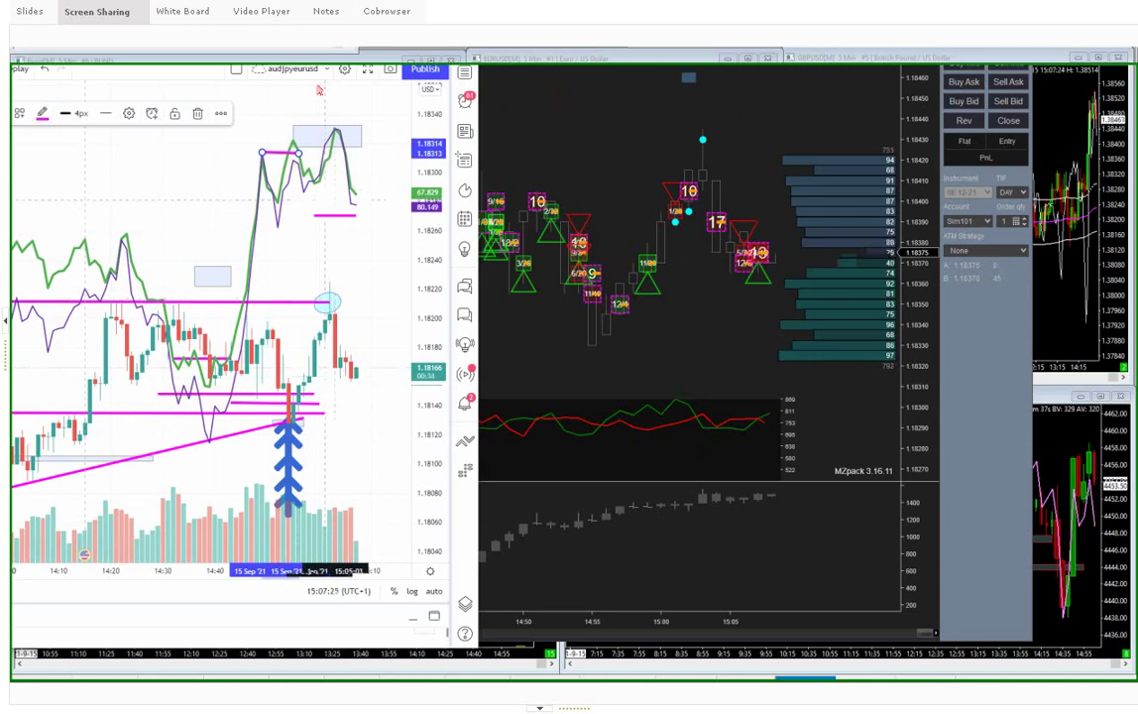
left_click(337, 129)
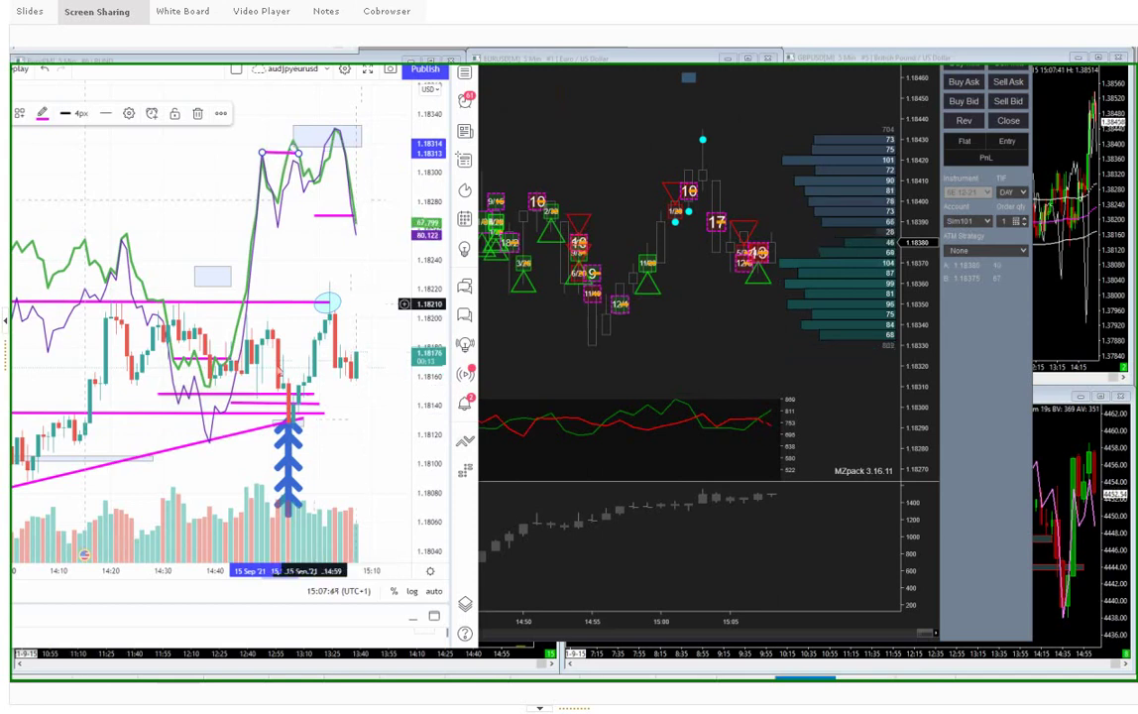
left_click(194, 275)
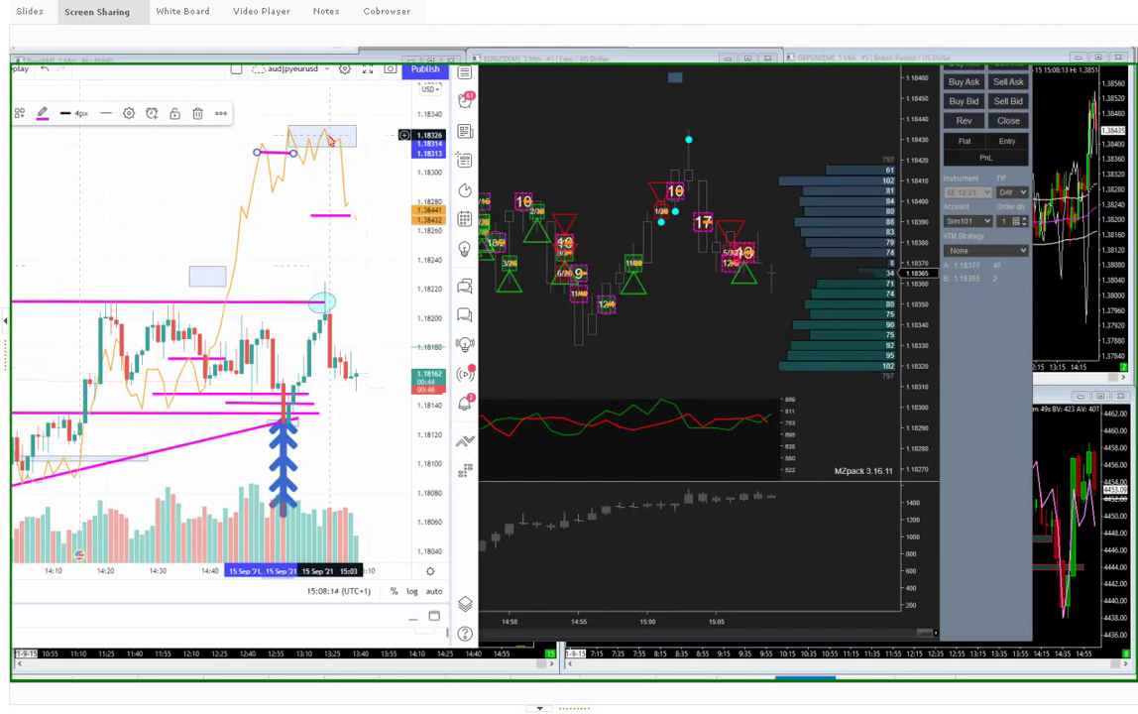
left_click(285, 448)
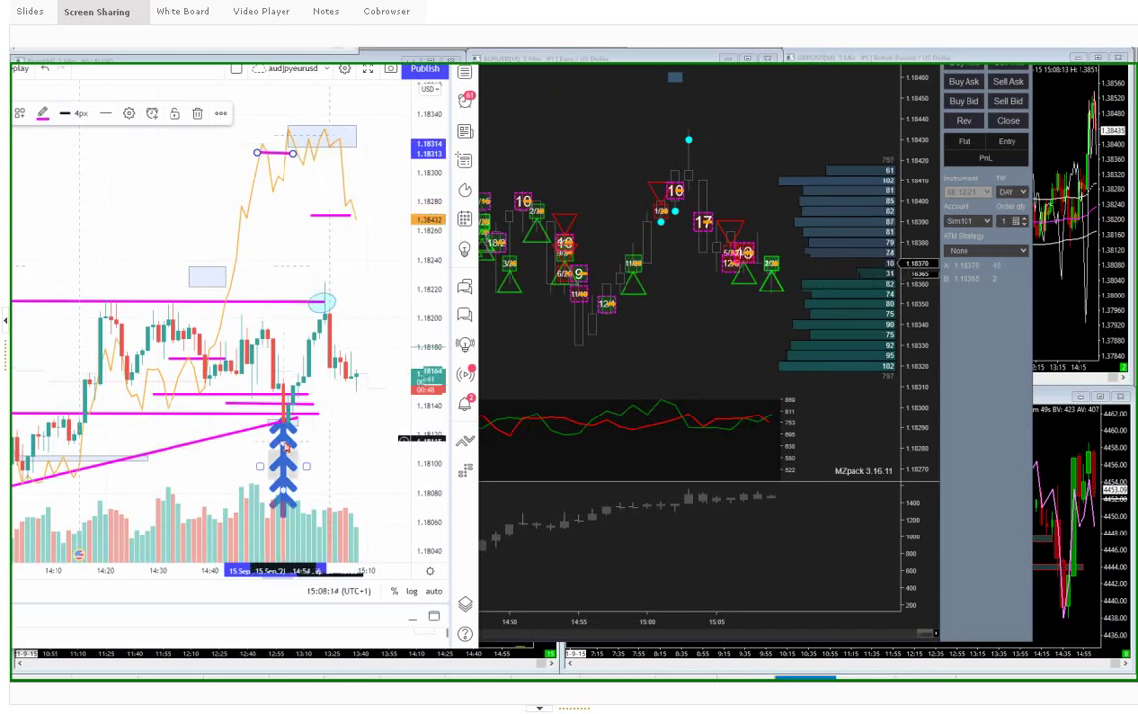
left_click(321, 302)
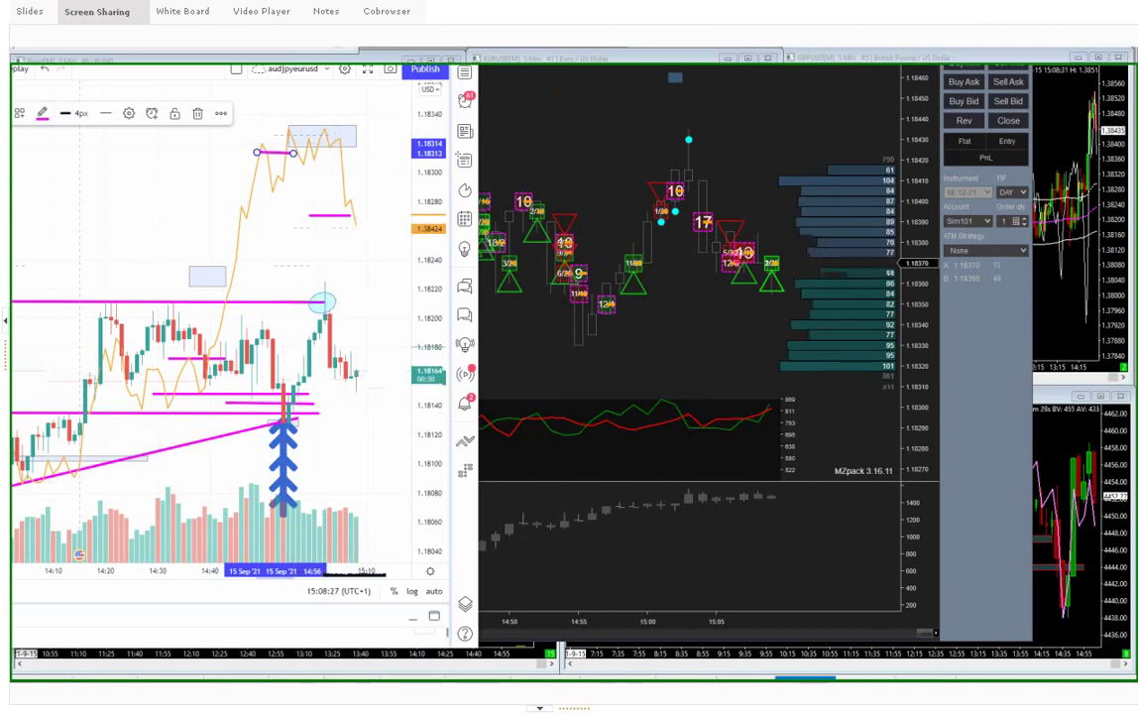
Deselect the short line and place a down arrow above the rectangle at the comparison line's highs near 15:03.
key("Escape")
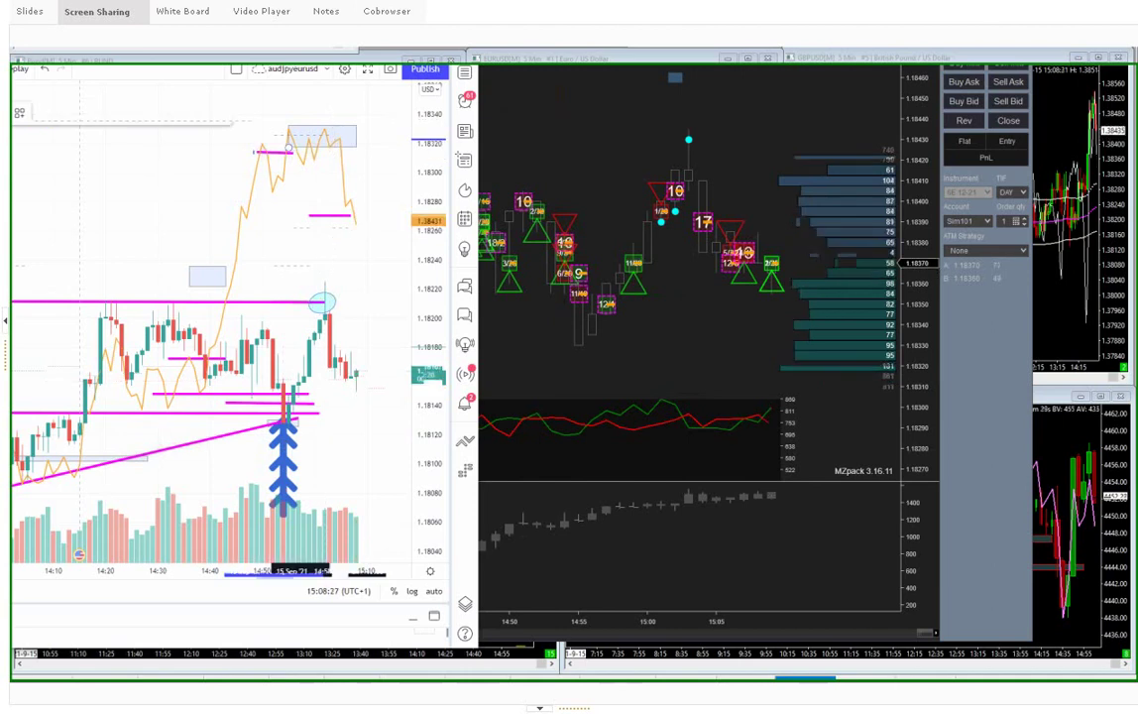
left_click(325, 129)
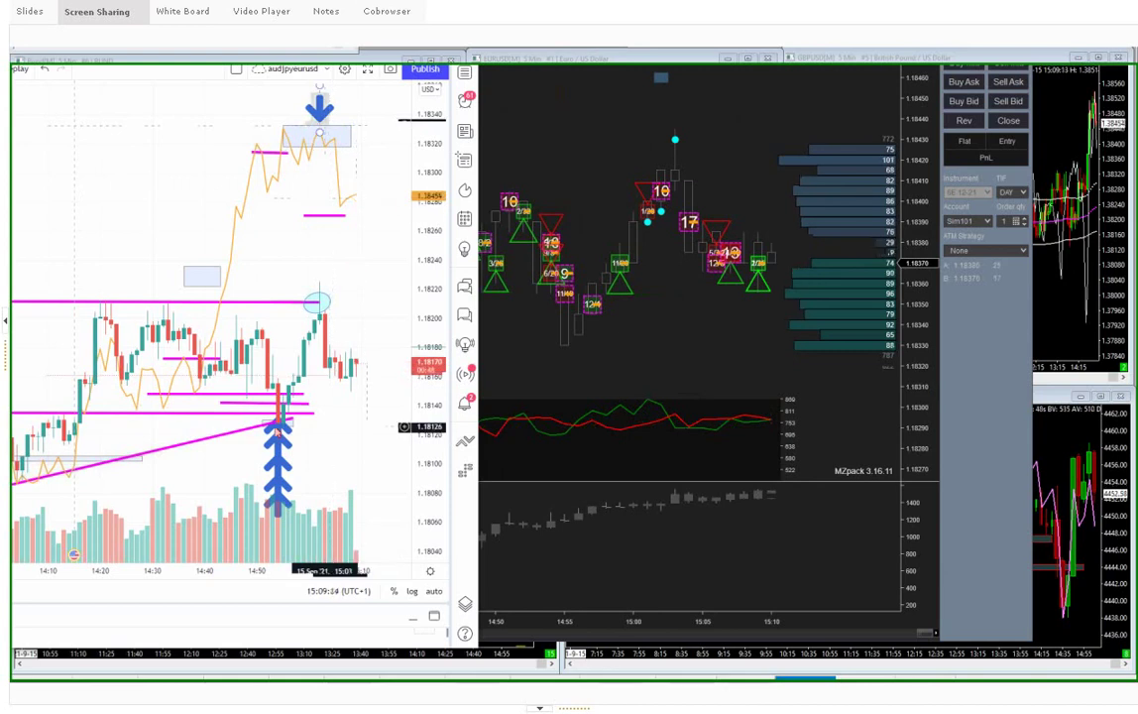
left_click(322, 129)
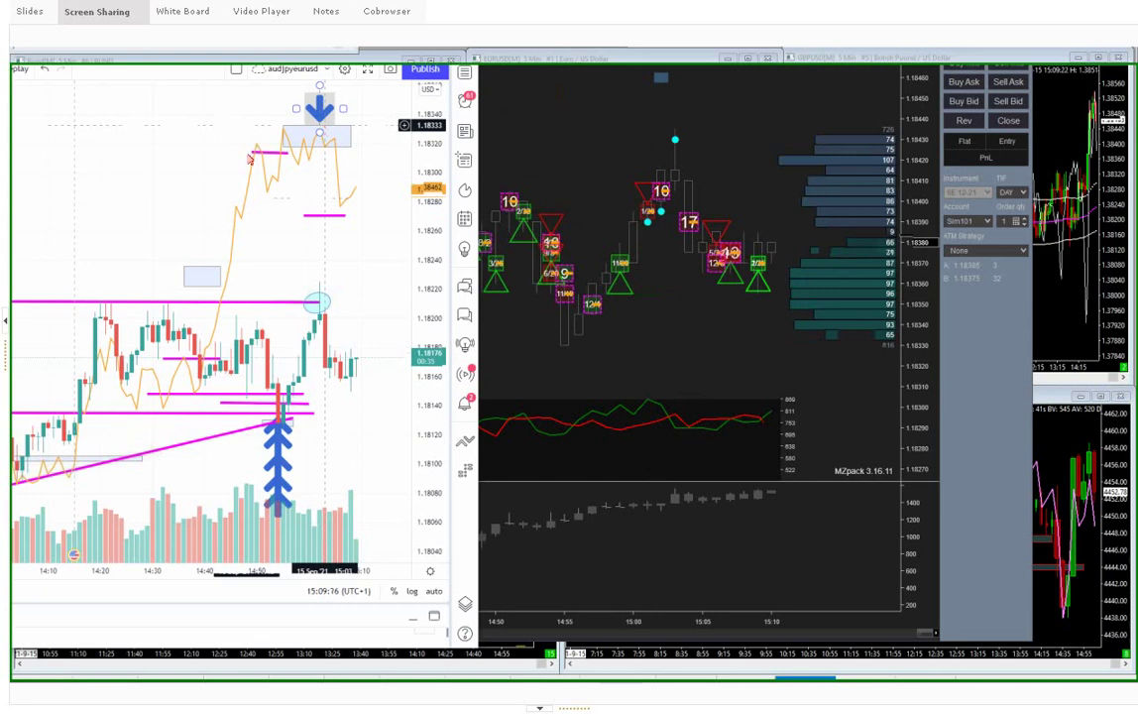
Draw a descending trend line from 1.18357 at 13:18 to 1.18295 at 13:31, and switch to the full order-flow chart.
scroll(250, 159, "down", 3)
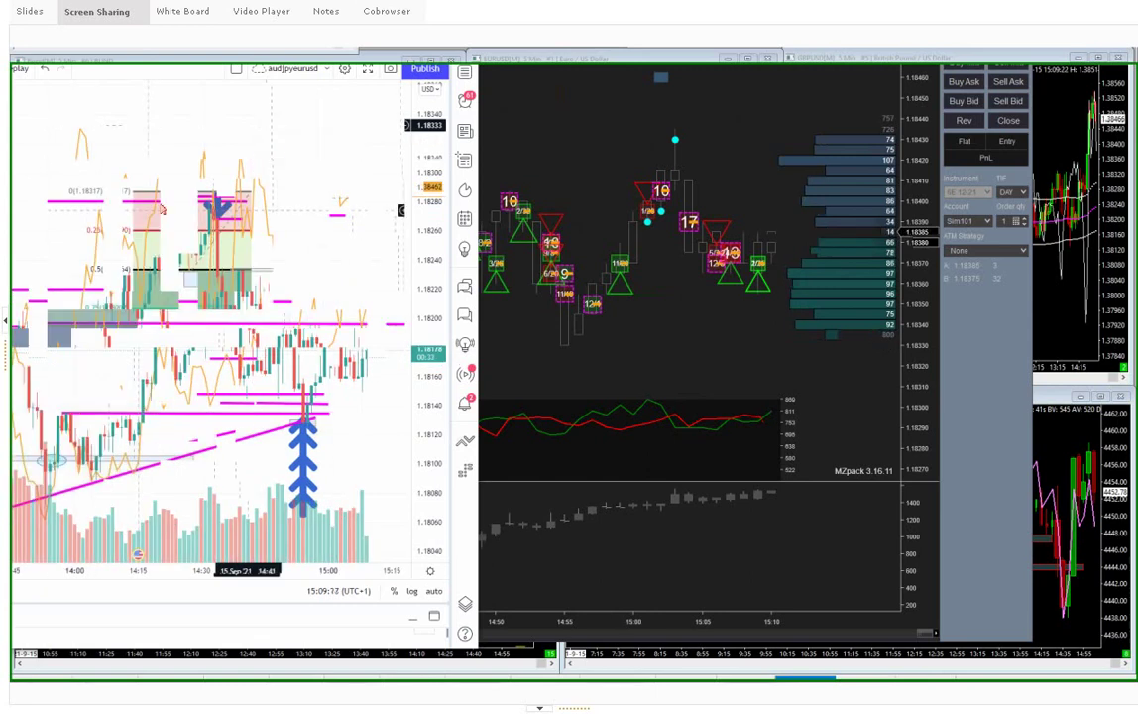
scroll(162, 211, "up", 3)
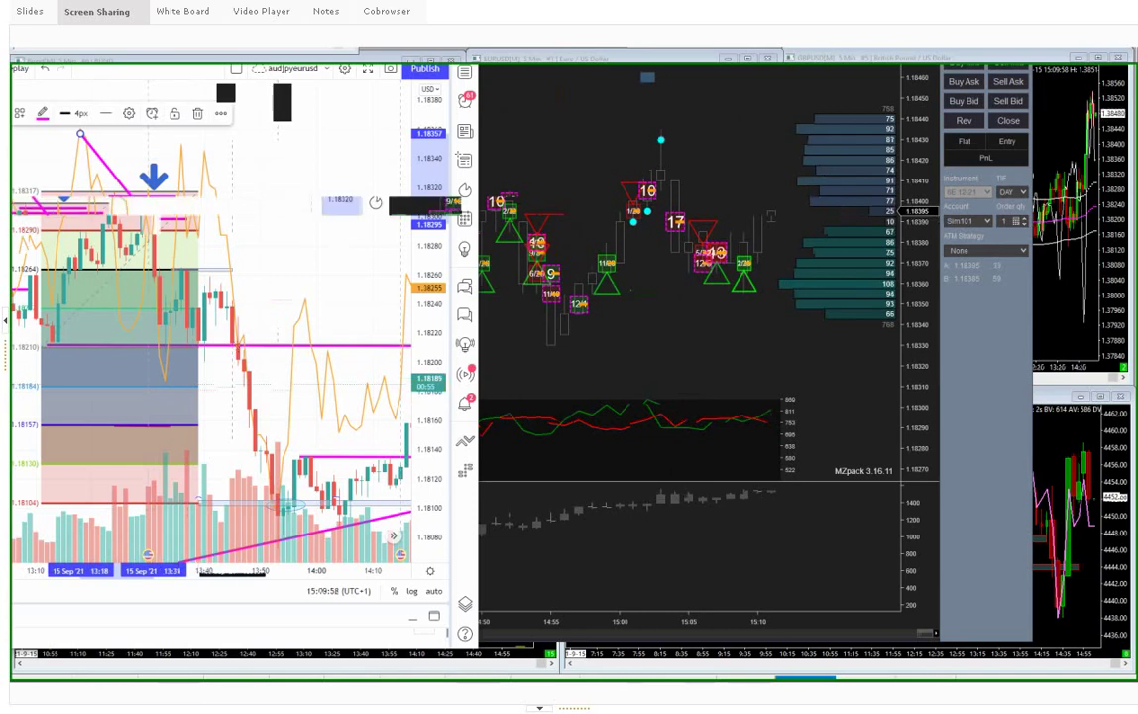
left_click(524, 97)
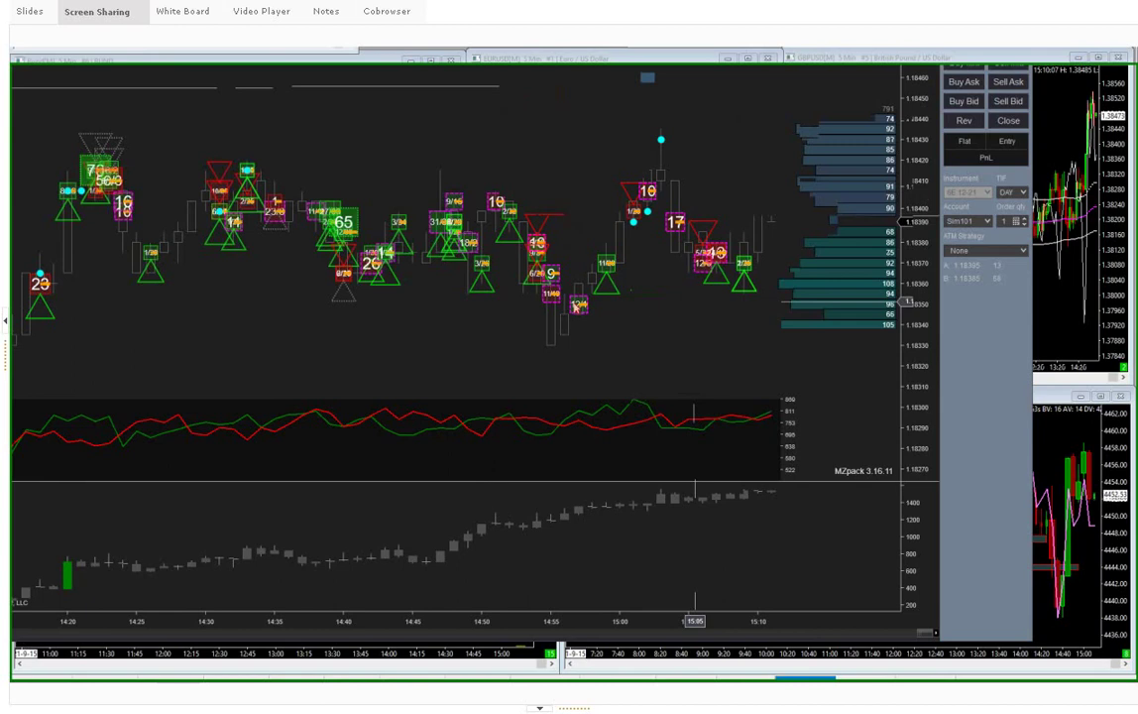
Examine the sell order-flow prints near 15:06 on the full EUR/USD order-flow chart.
left_click_drag(658, 308, 575, 309)
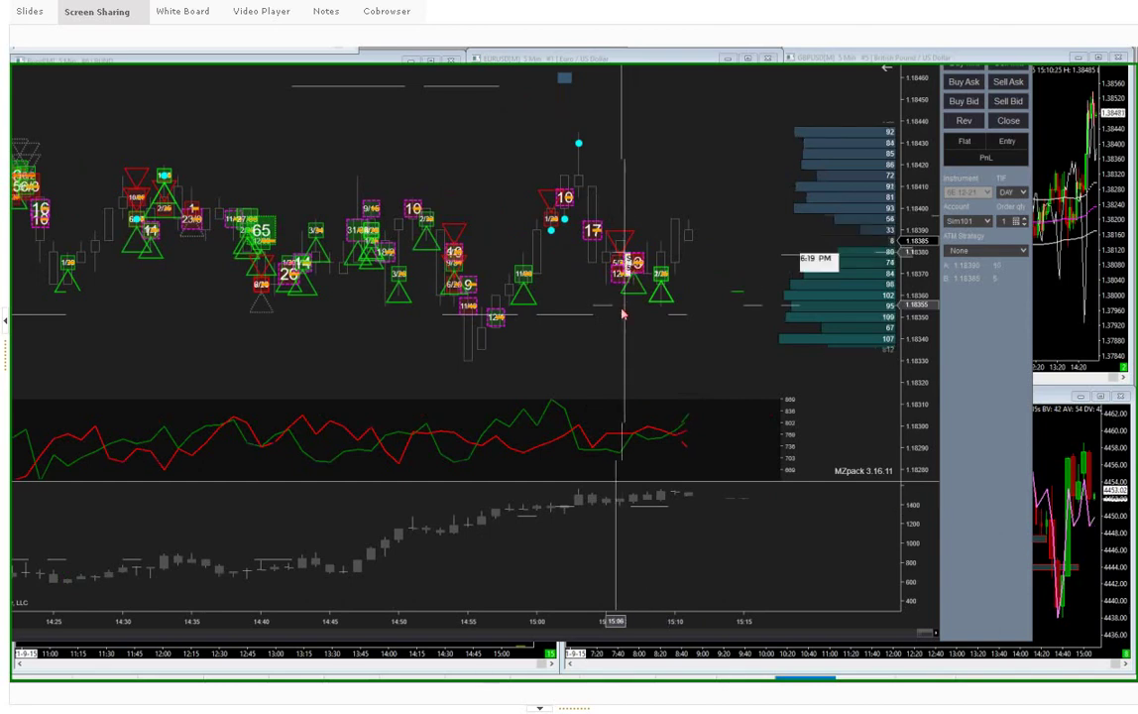
mouse_move(626, 264)
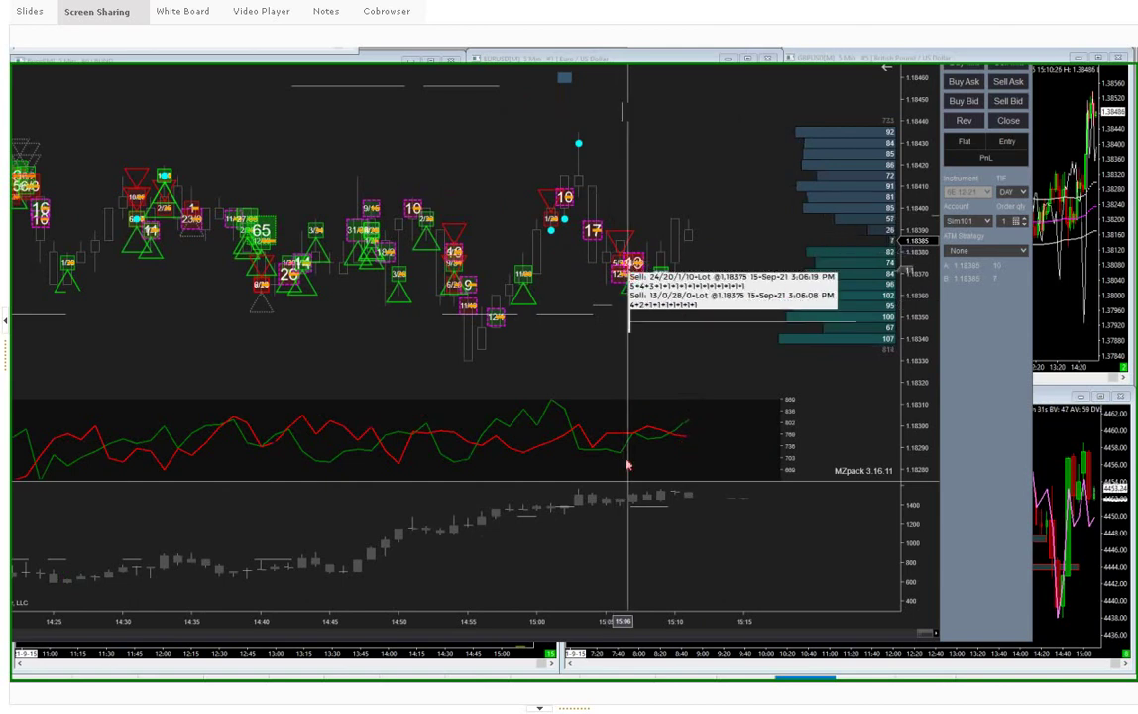
mouse_move(628, 327)
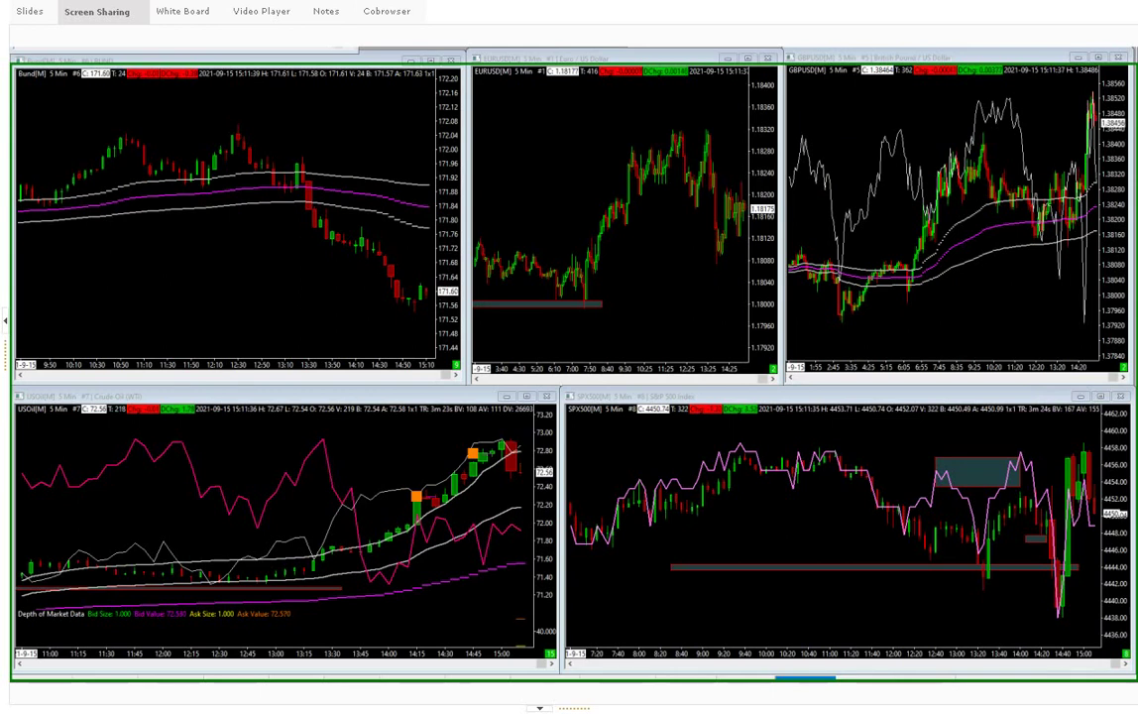
Switch to the crude oil chart in TradingView and compare the August to mid-September price structure with the overlaid spread lines.
key("alt+Tab")
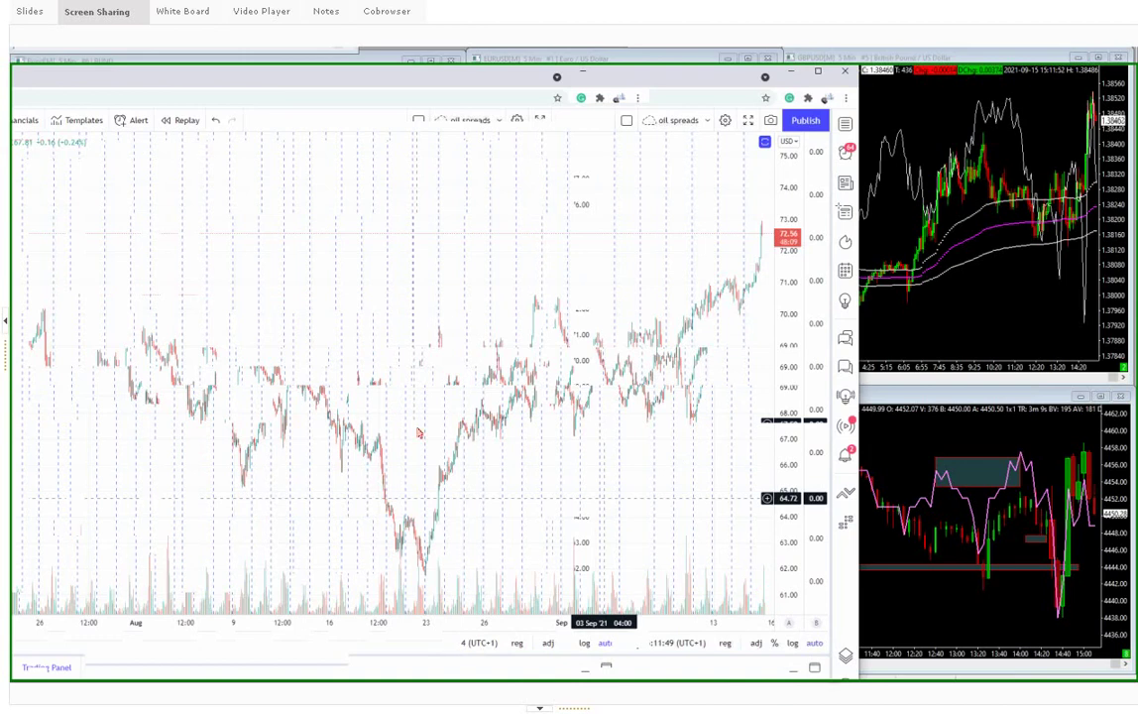
scroll(419, 433, "up", 2)
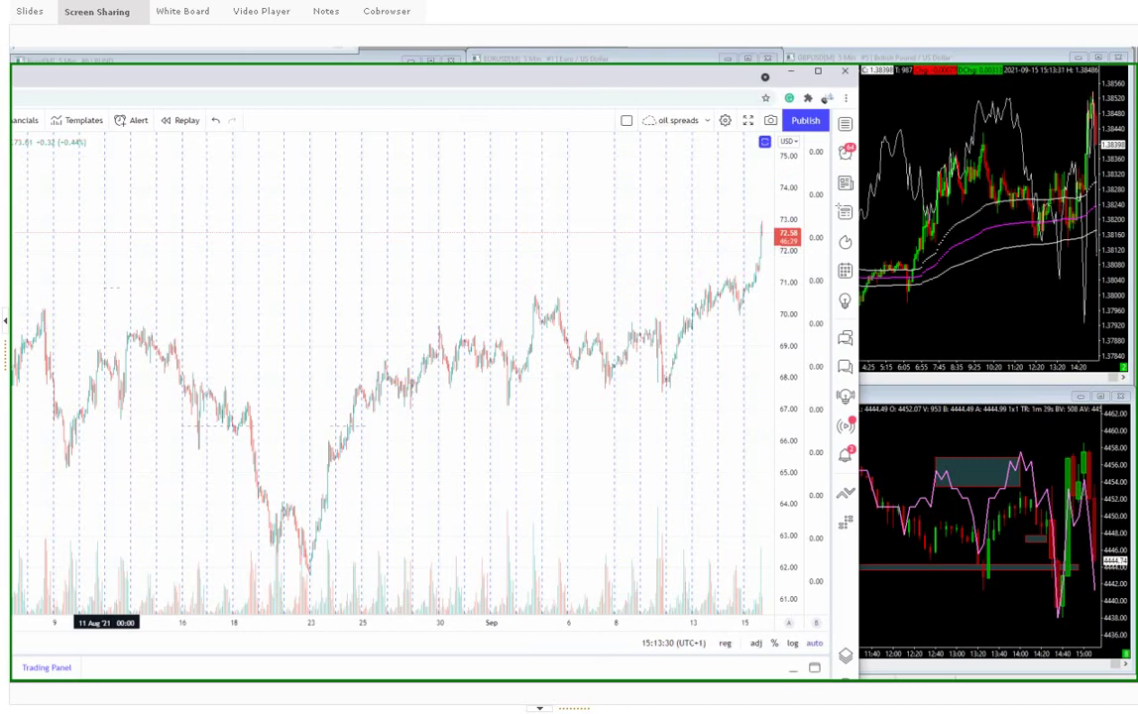
left_click_drag(393, 456, 385, 456)
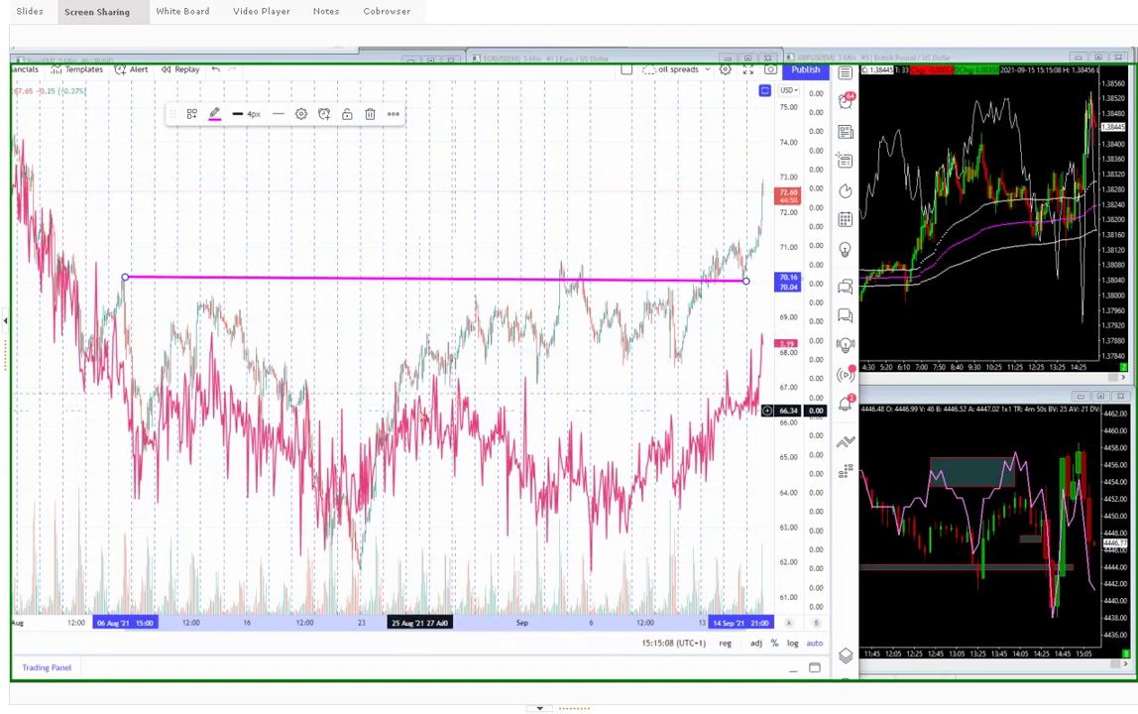
scroll(423, 418, "up", 2)
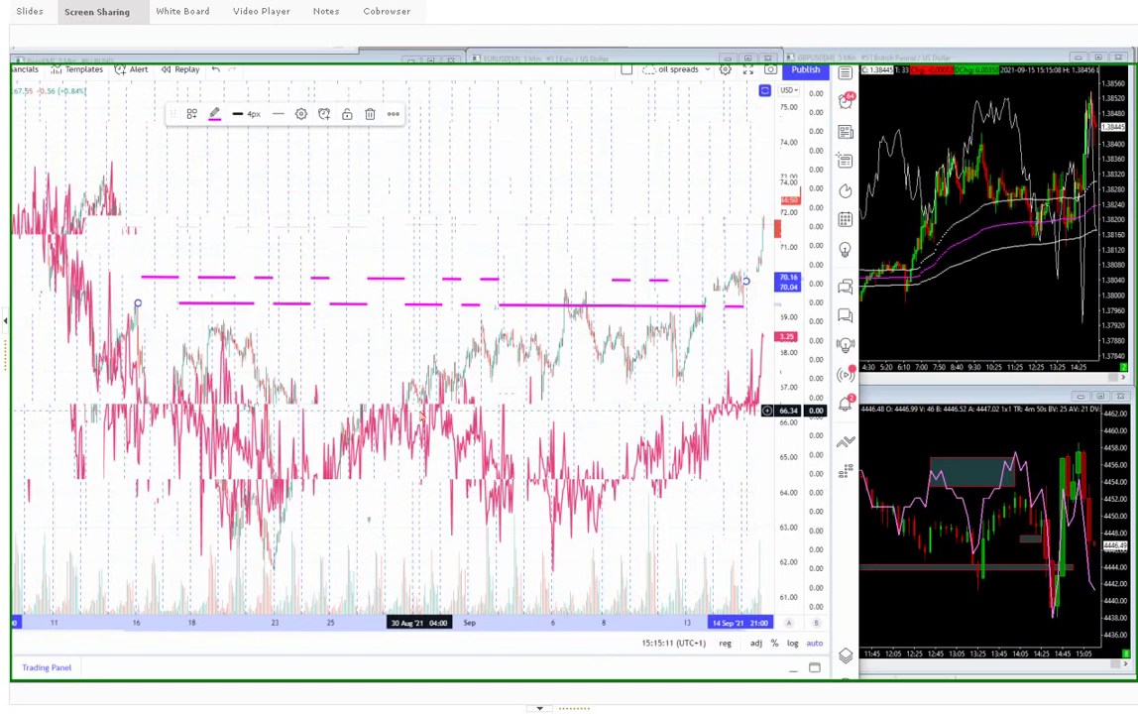
scroll(422, 410, "up", 2)
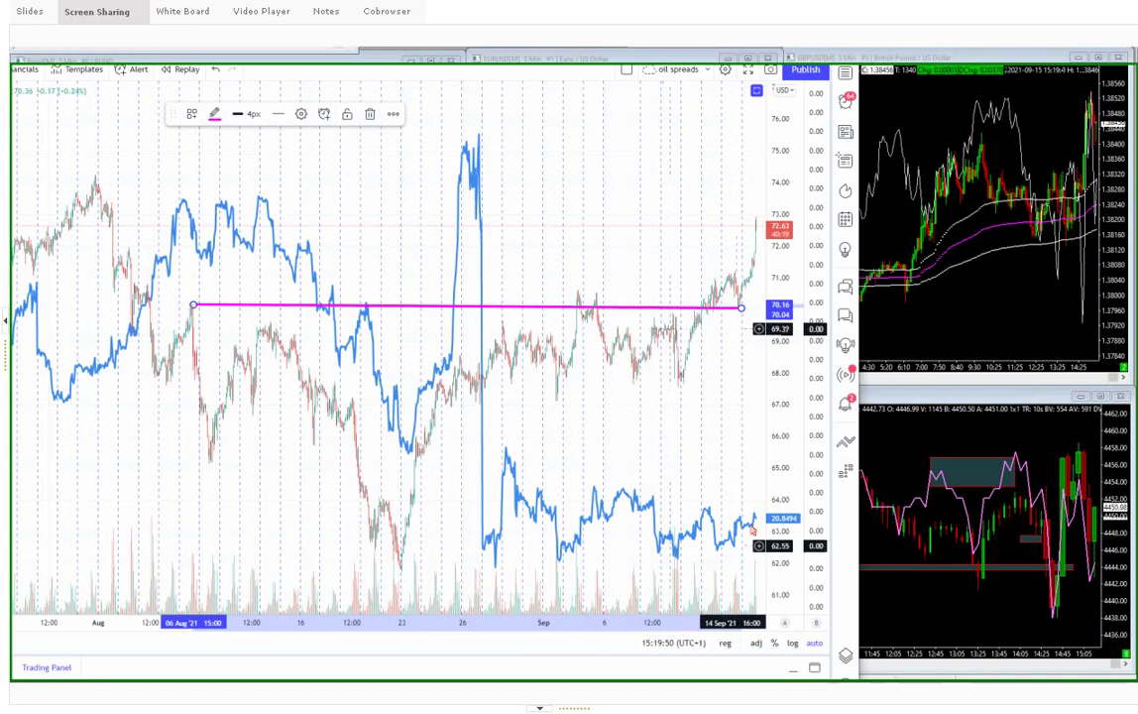
scroll(752, 532, "up", 1)
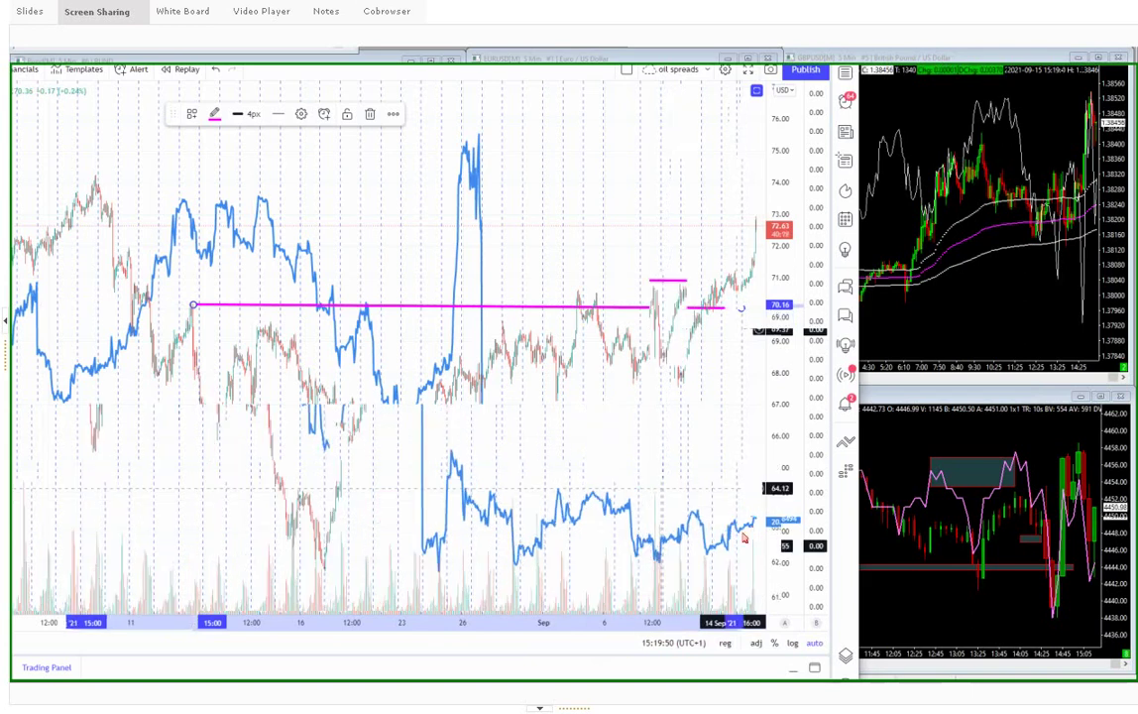
scroll(745, 537, "down", 2)
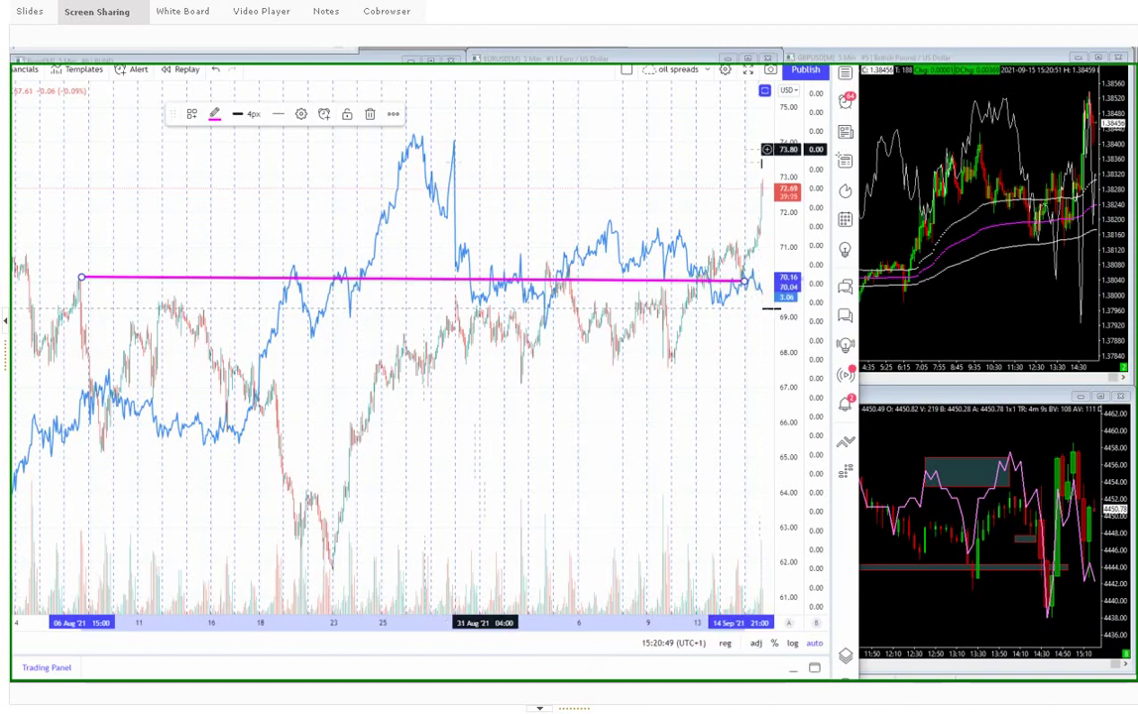
Draw a rising trend line across the oil price highs from about 68.56 on 26 Aug to 69.37 on 31 Aug.
left_click(404, 339)
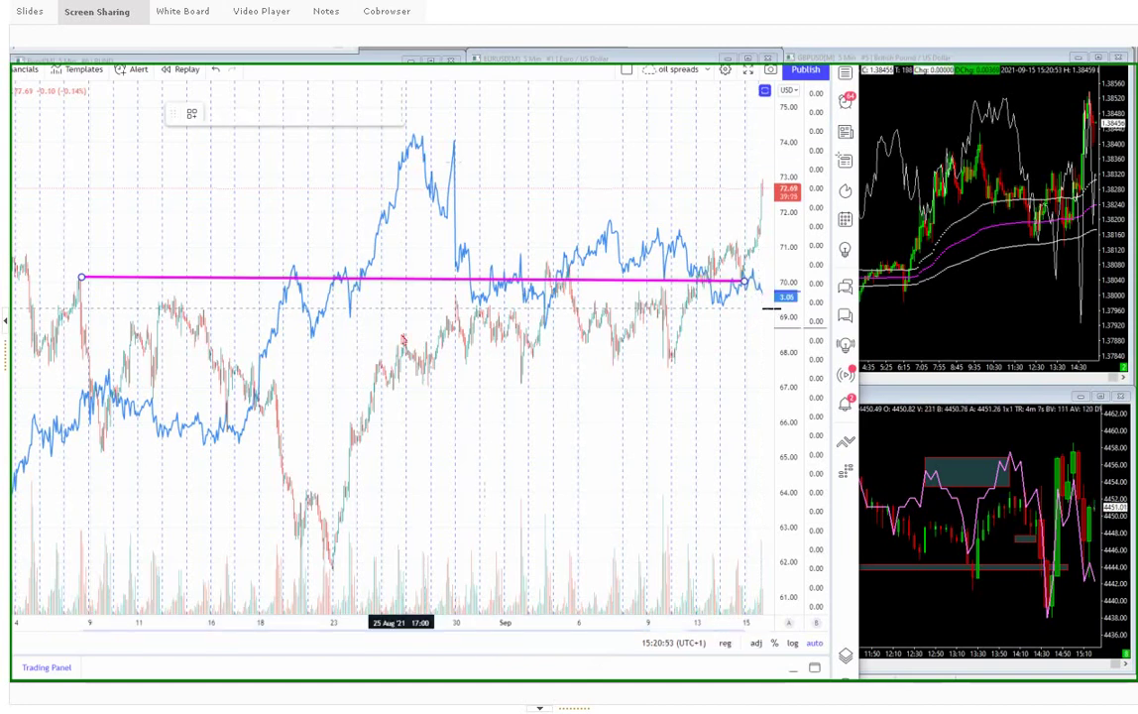
left_click(412, 335)
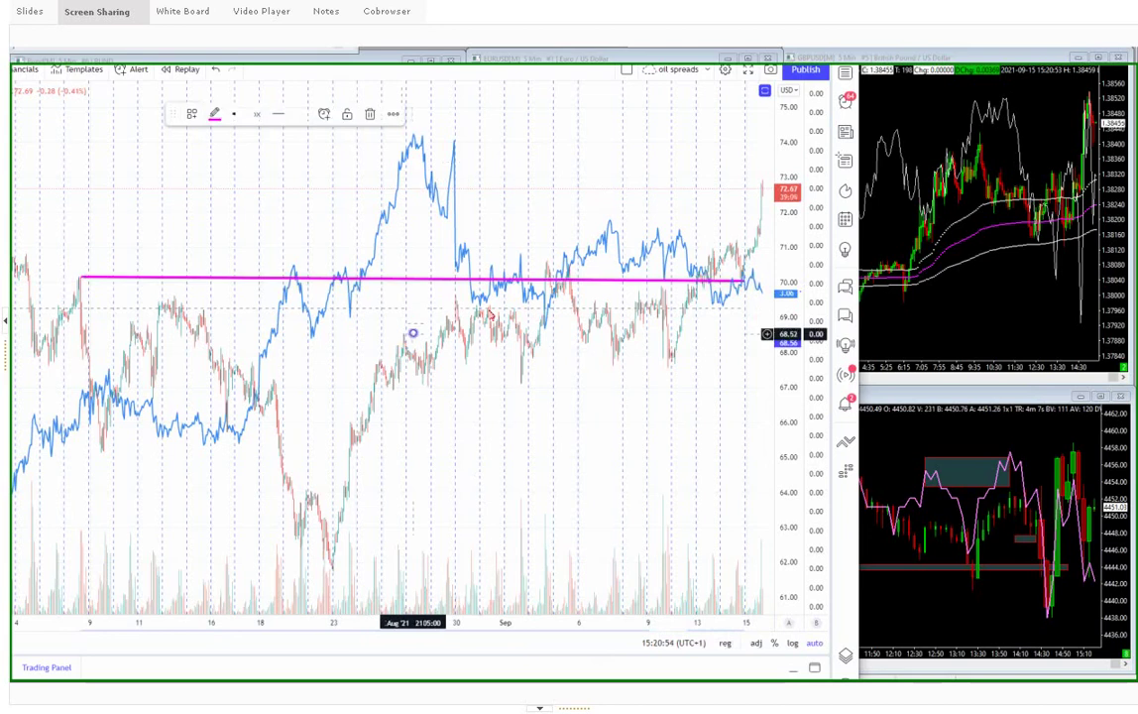
left_click(468, 312)
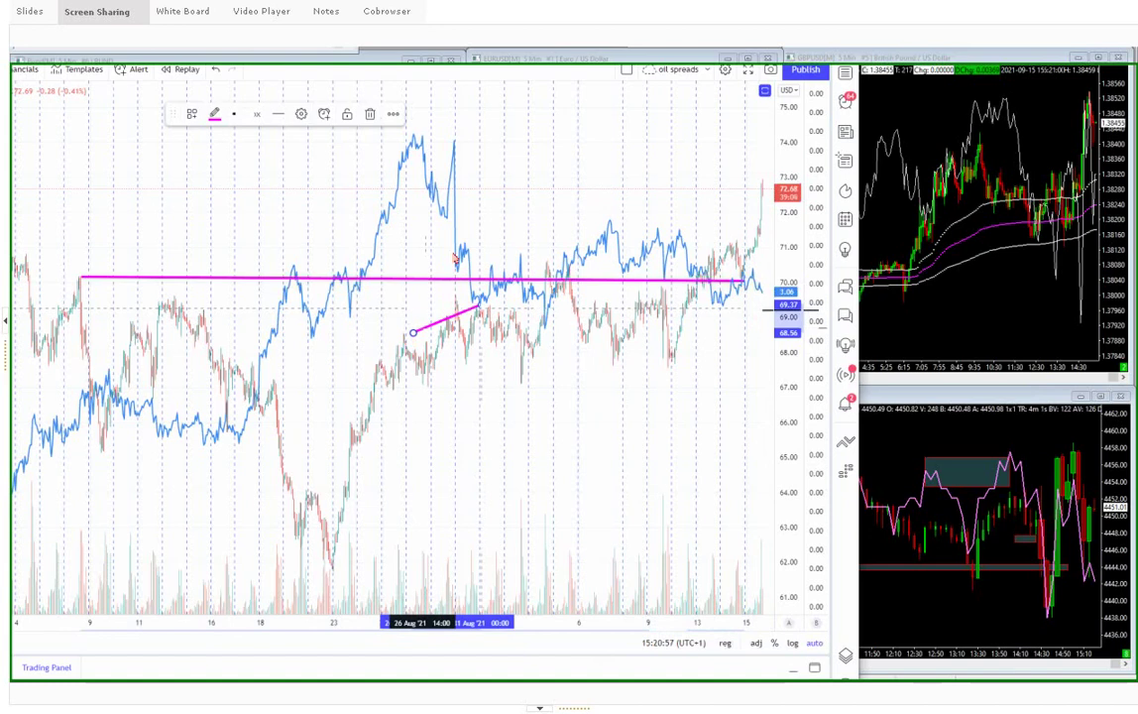
Draw a falling trend line along the blue comparison line from about 74.17 on 26 Aug 05:00 to 69.97 on 30 Aug 14:00.
left_click(417, 142)
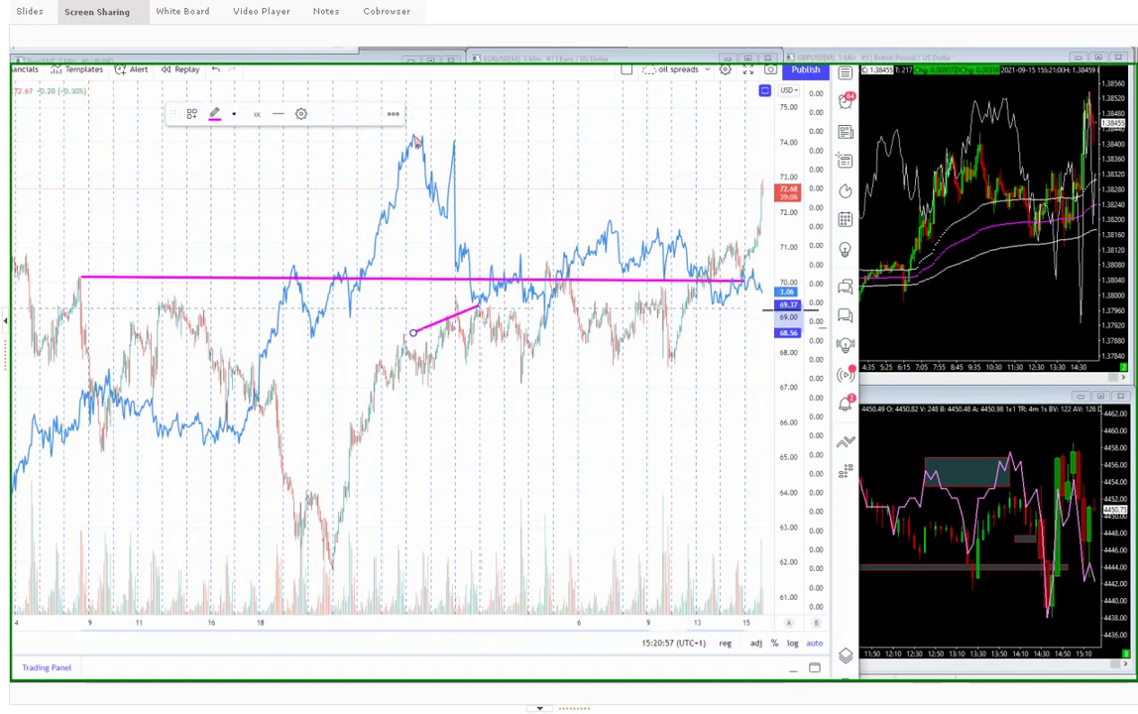
left_click(412, 137)
left_click(470, 283)
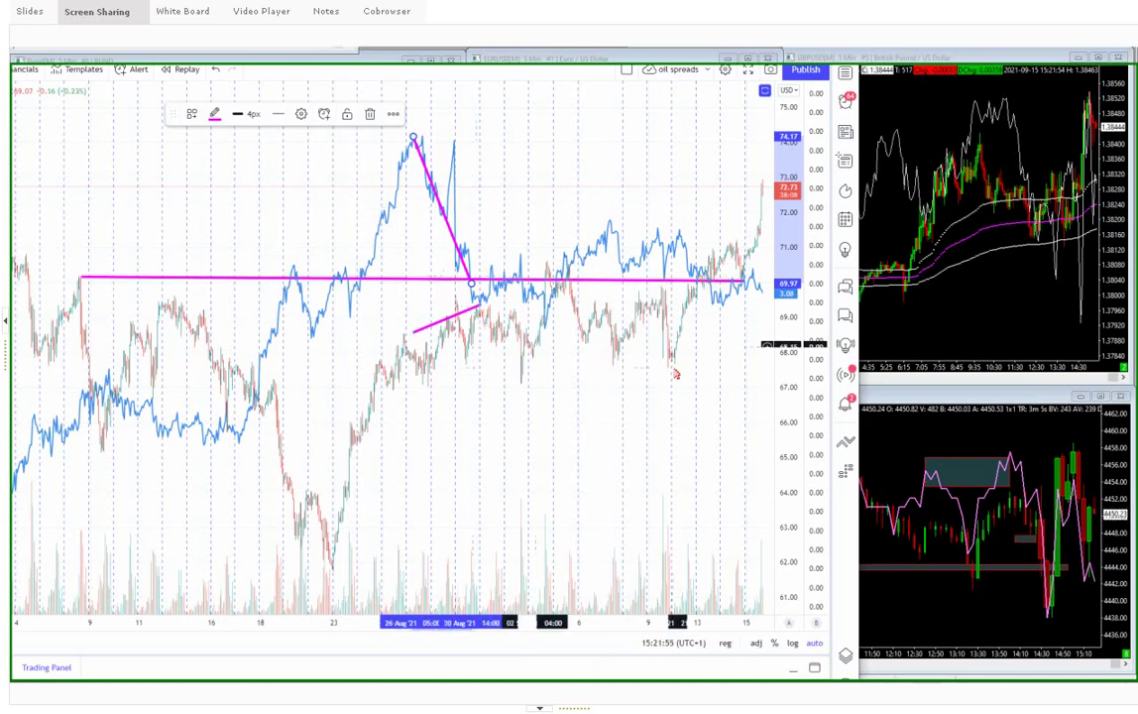
Deselect the horizontal level at 73.73 and examine the early-August peak at the 70.19 level on the oil chart.
scroll(675, 374, "right", 3)
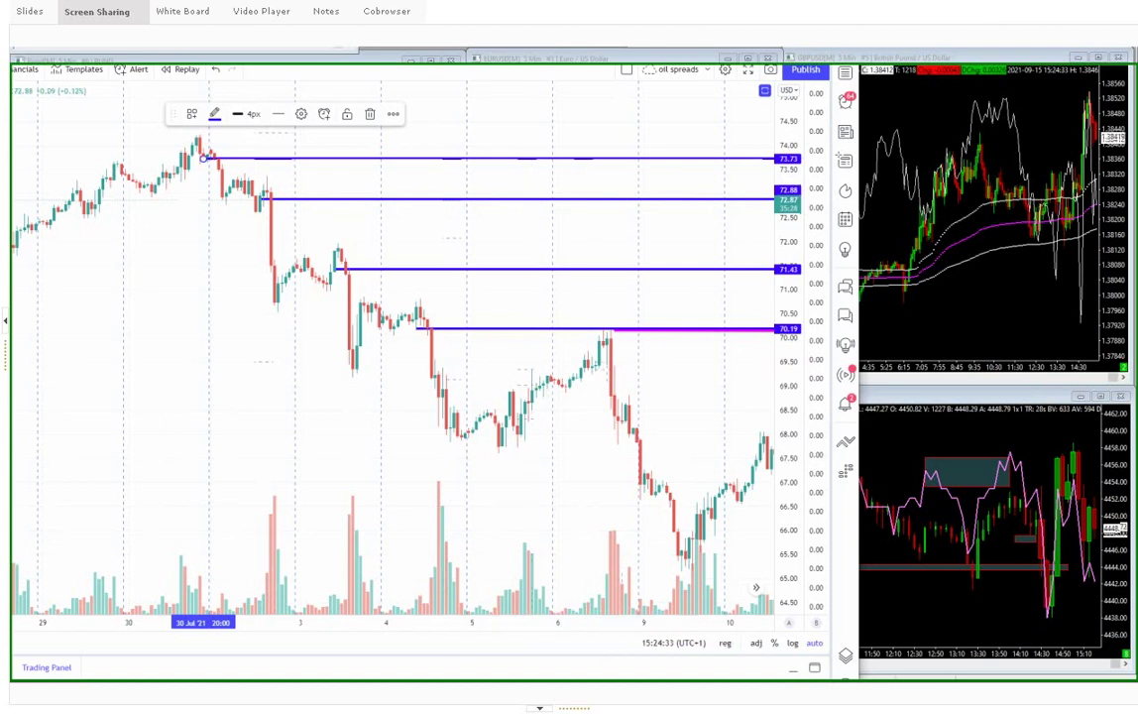
left_click(611, 318)
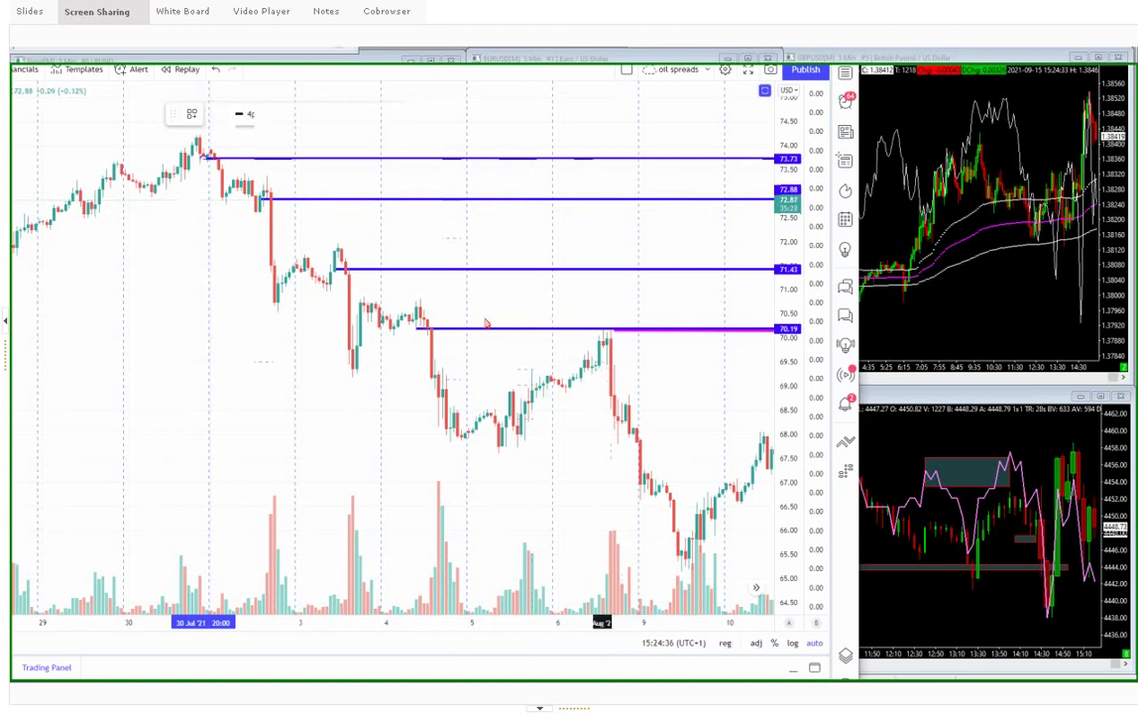
left_click(610, 318)
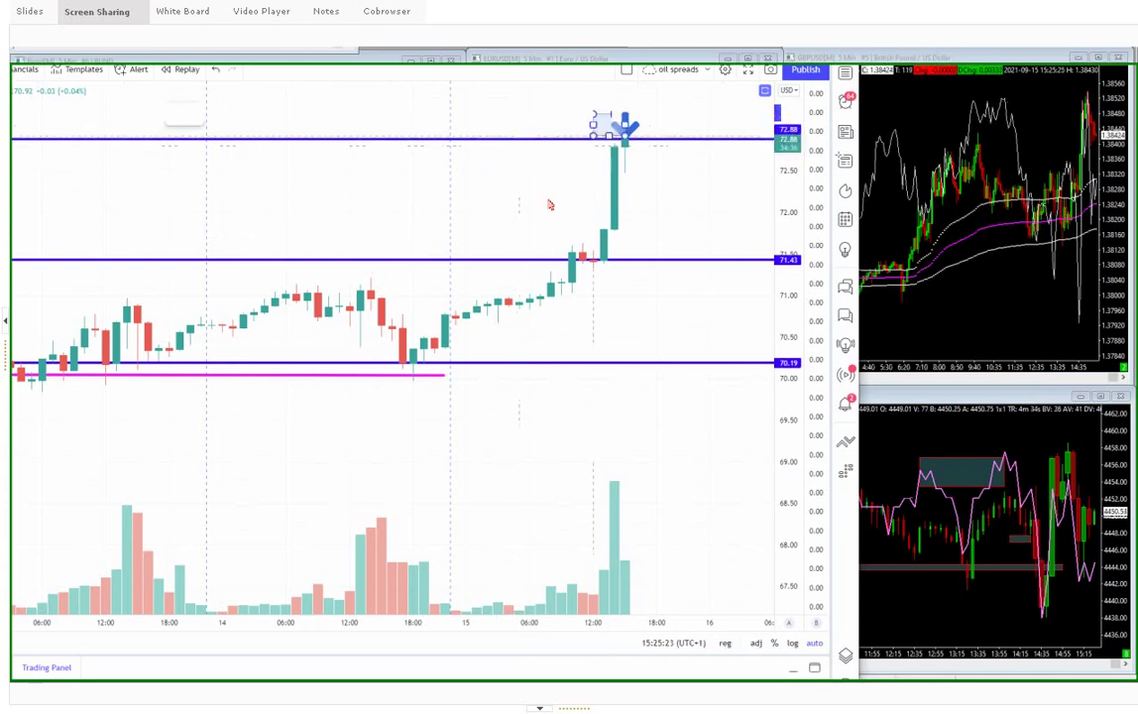
Draw a rectangle around the down arrow from about 72.90 to 73.19, ending near 15 Sep 21:00, and deselect it.
left_click(673, 149)
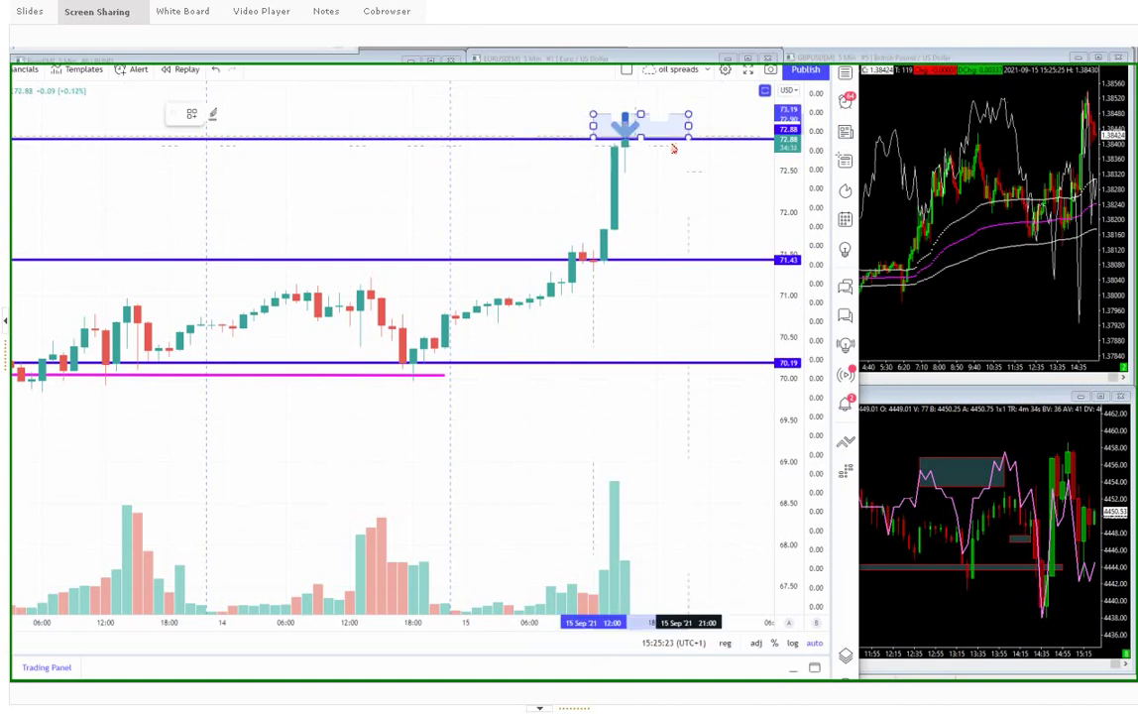
left_click(627, 168)
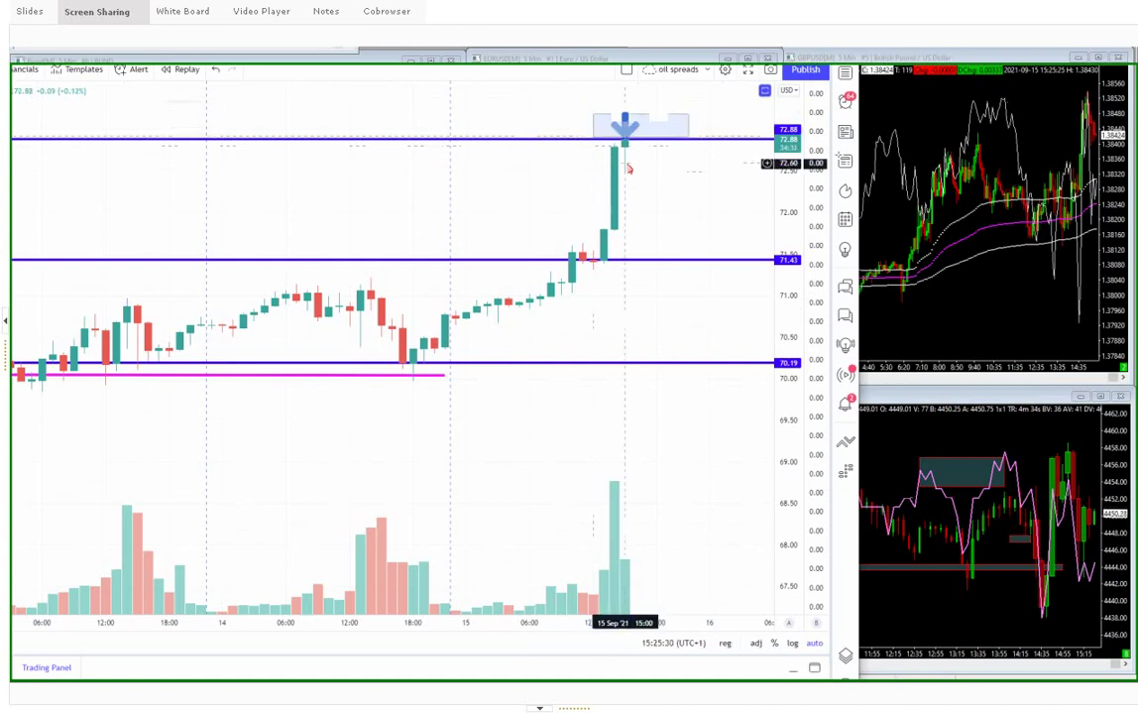